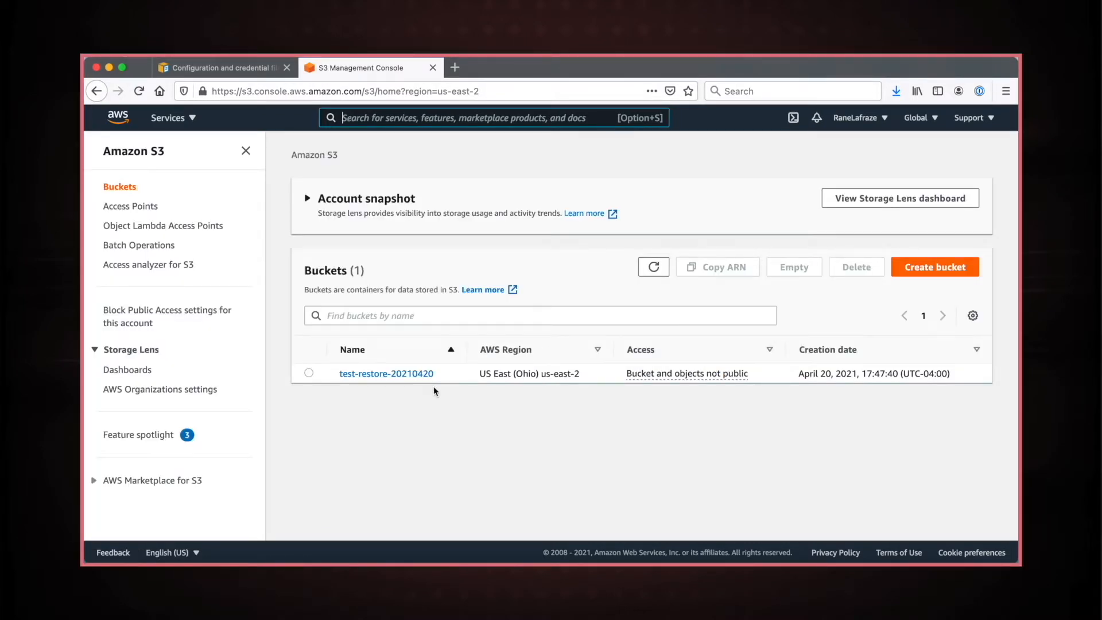
- Create an S3 bucket named disk-image-restore-mb with the default settings
left_click(906, 274)
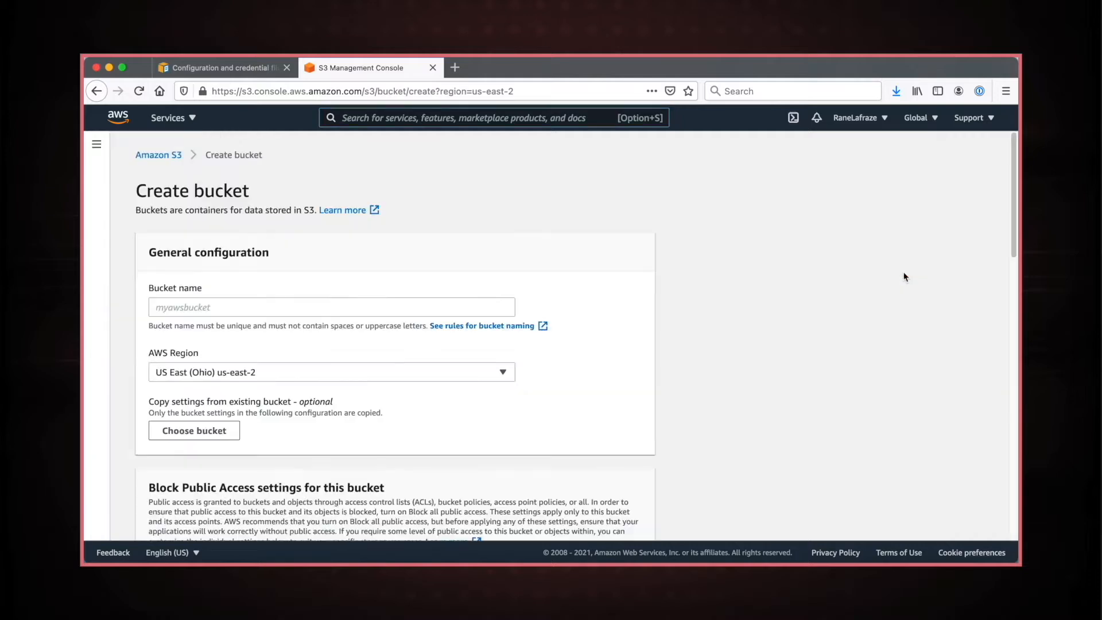
left_click(343, 305)
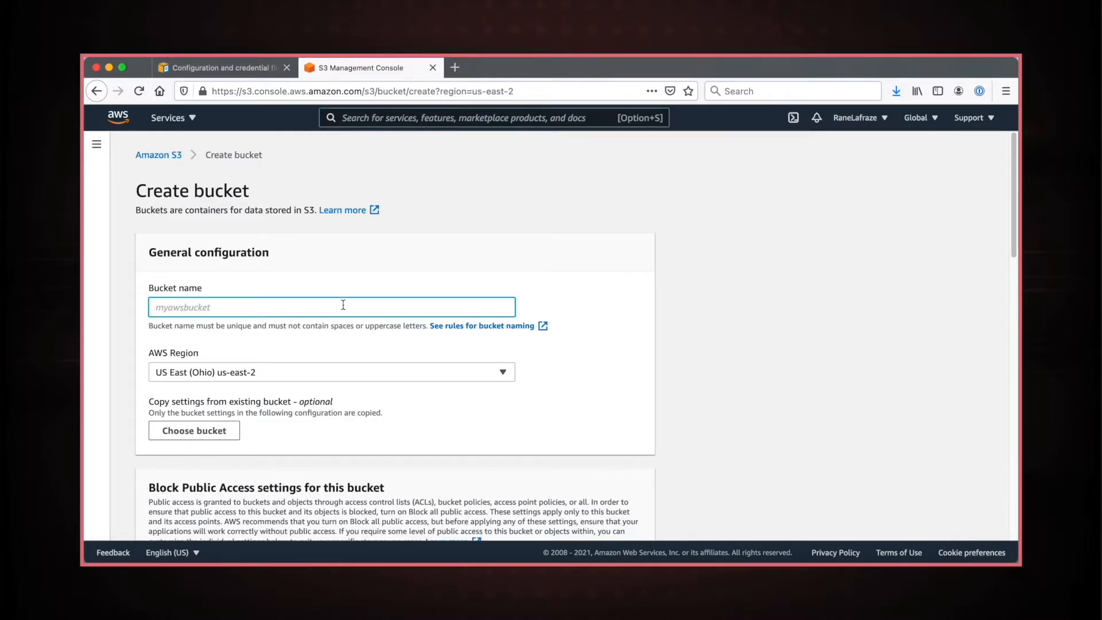
type("disk-image-restore-mb")
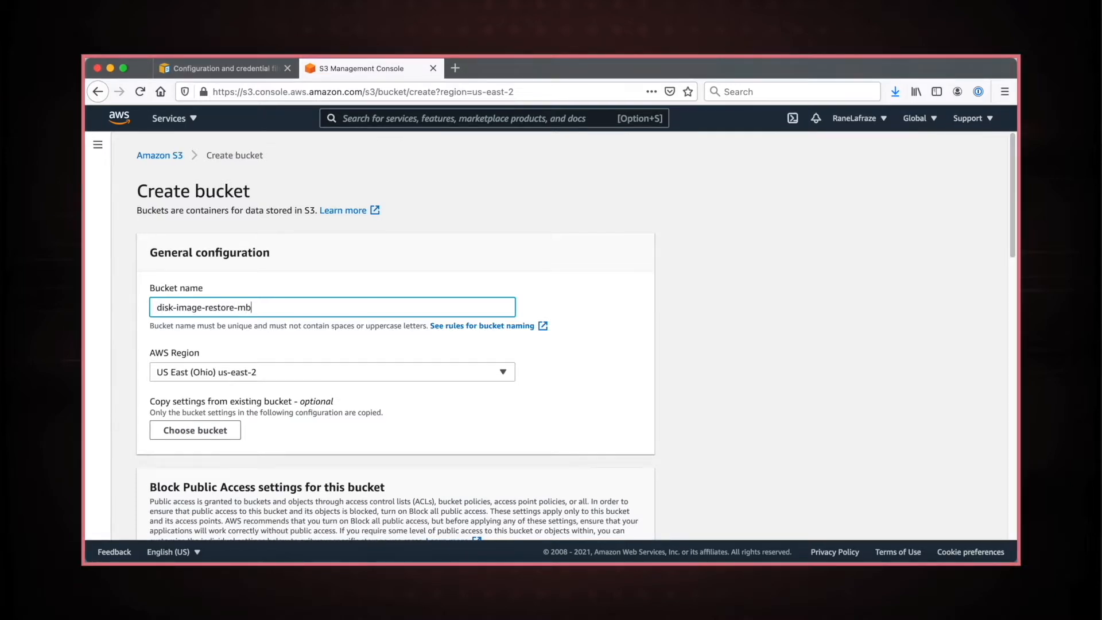
scroll(522, 276, "down", 15)
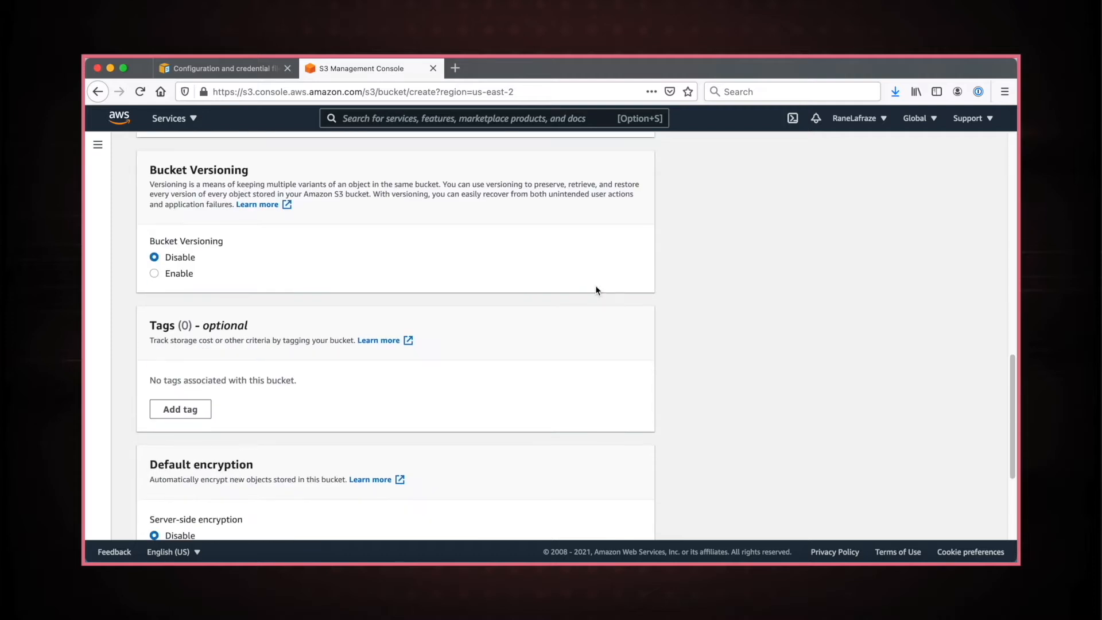
scroll(597, 291, "down", 2)
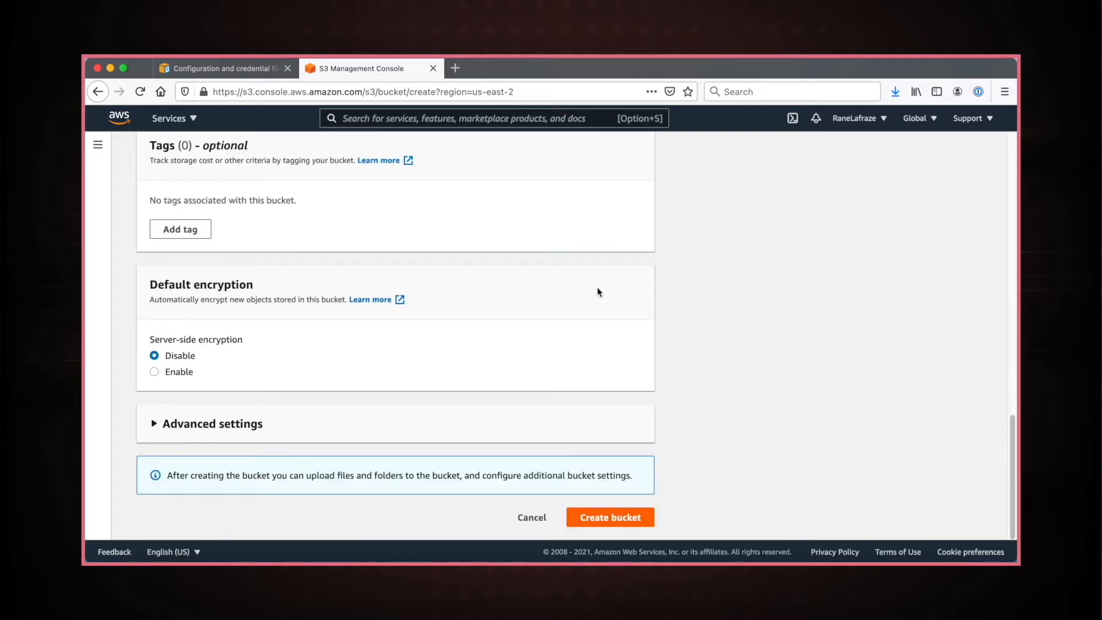
left_click(613, 518)
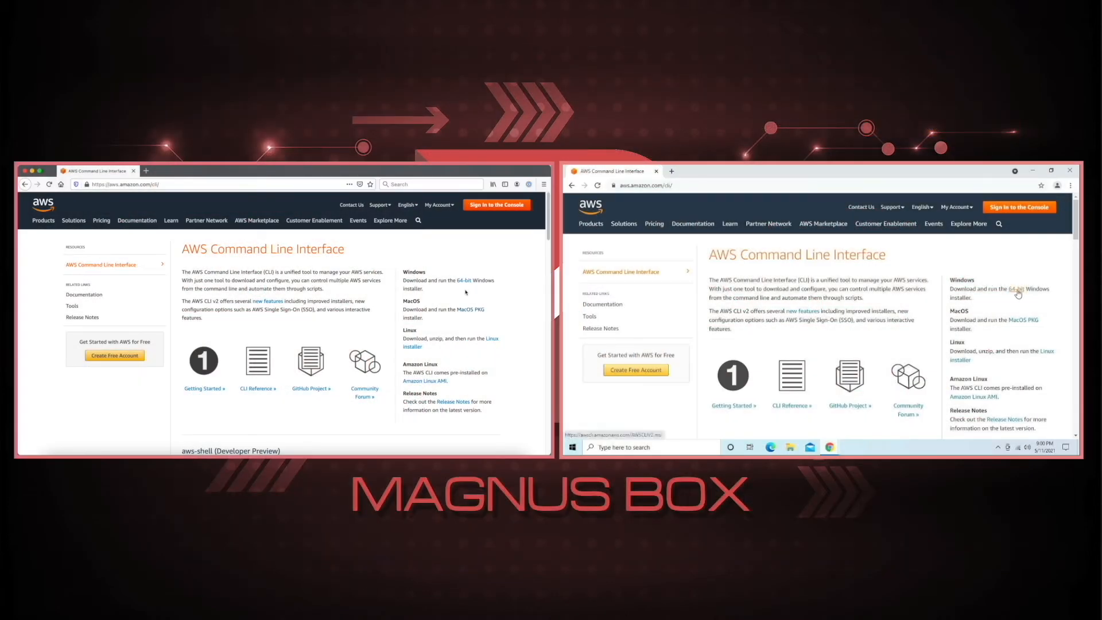
- Download the AWS CLI 64-bit Windows installer and the MacOS PKG, and open both installers
left_click(1017, 289)
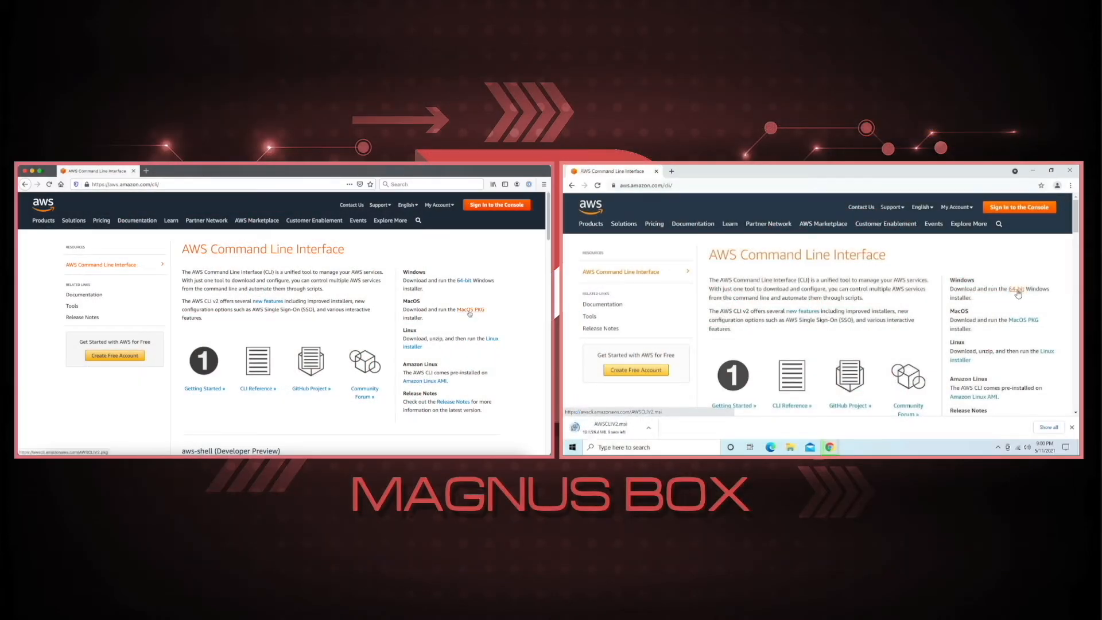
left_click(470, 310)
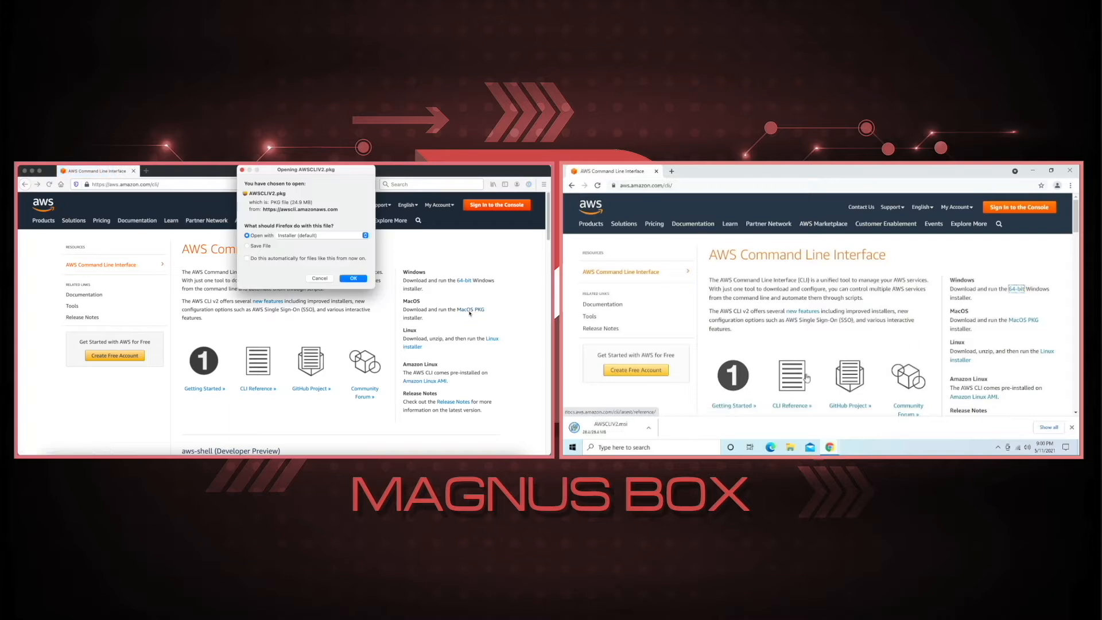
left_click(353, 278)
left_click(626, 432)
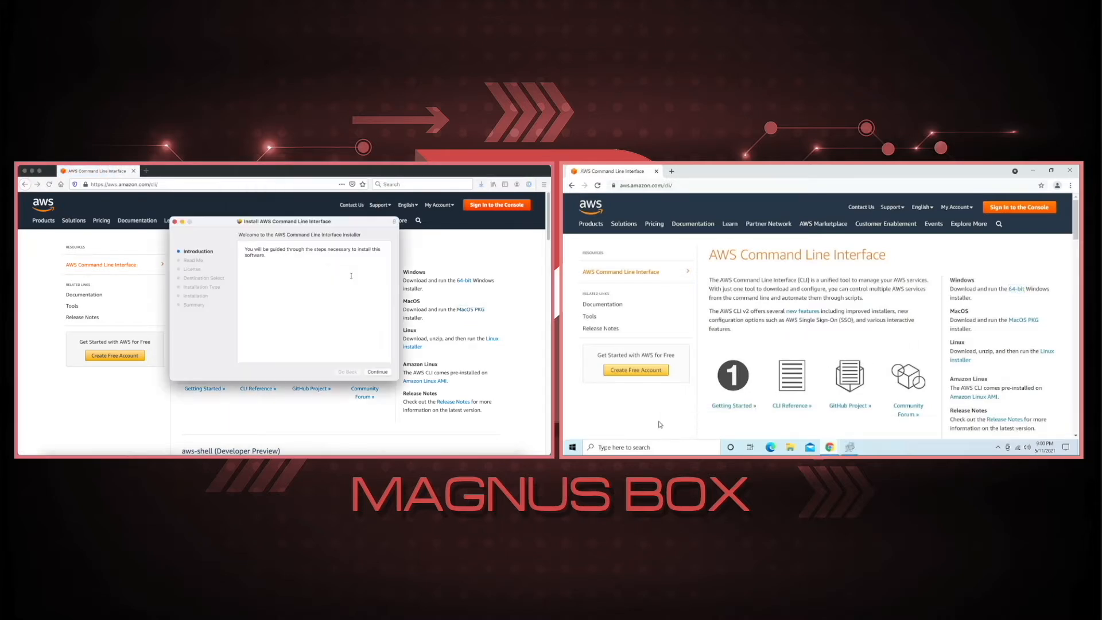
left_click(852, 448)
- Advance past the introductory pages and accept the license agreement in both the macOS and Windows AWS CLI installers
left_click(377, 372)
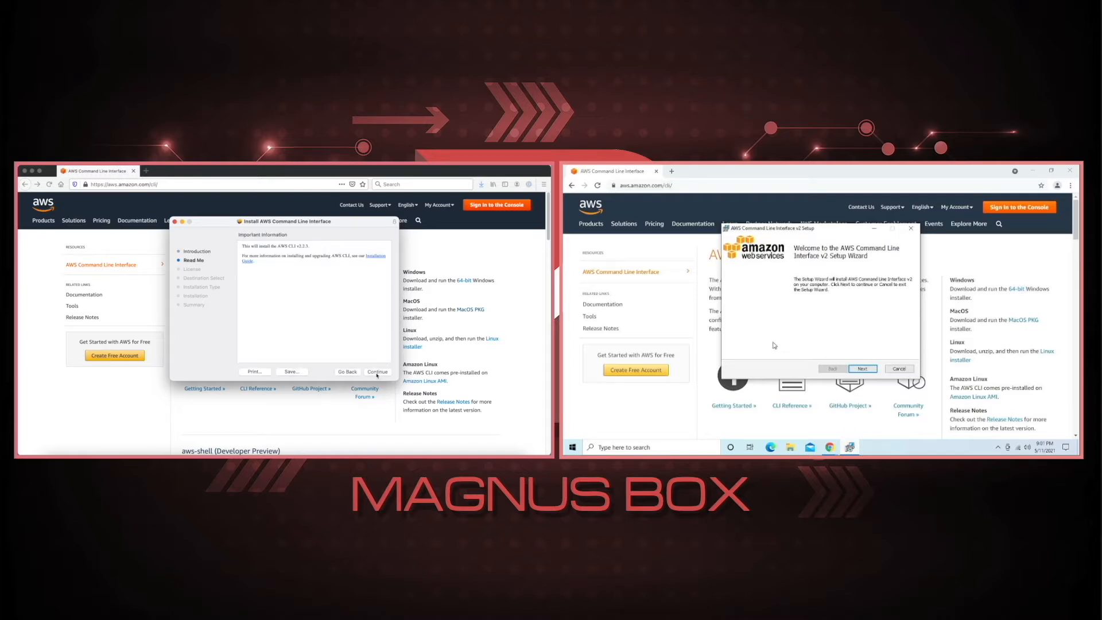
left_click(863, 369)
left_click(377, 372)
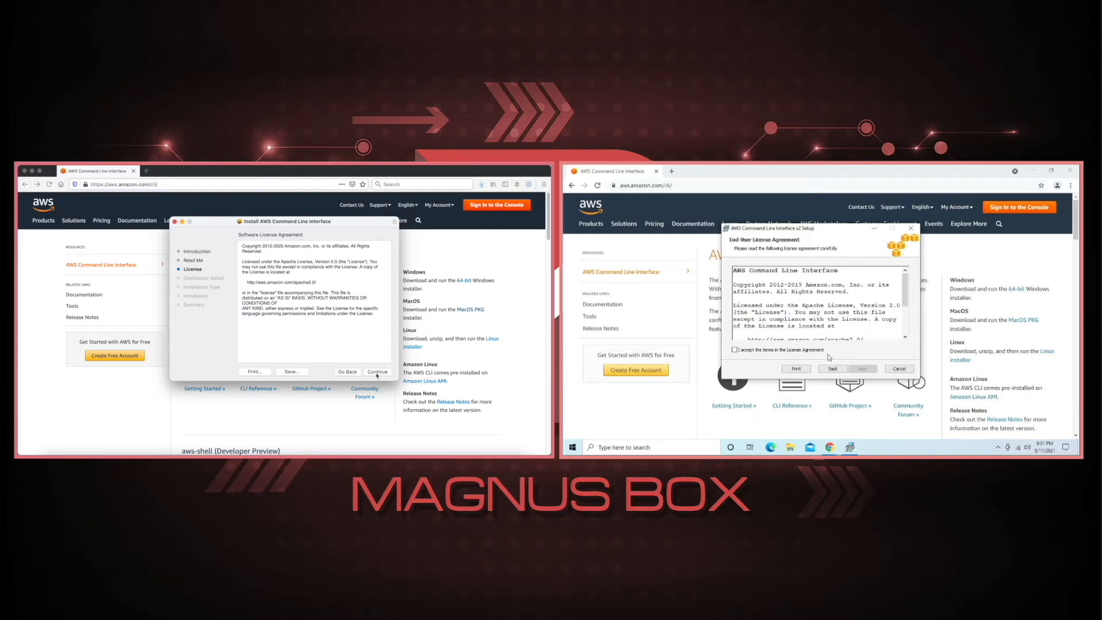
left_click(377, 372)
left_click(814, 352)
left_click(863, 369)
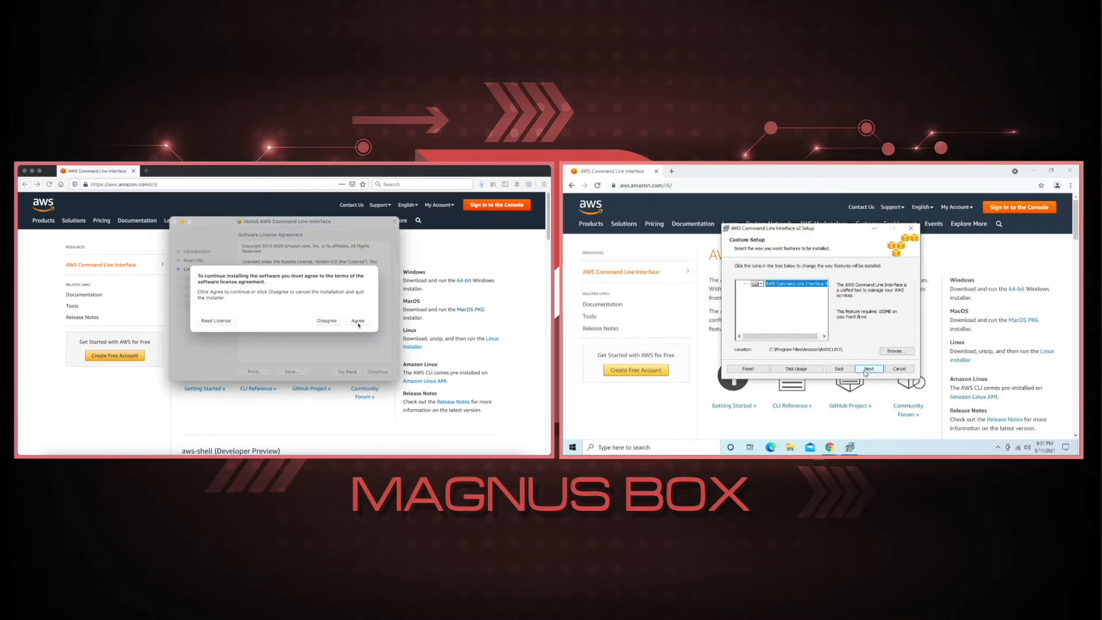
left_click(358, 321)
- Keep the default installation options in both AWS CLI installers and start the installations
left_click(377, 373)
left_click(377, 372)
left_click(865, 369)
left_click(864, 370)
left_click(378, 372)
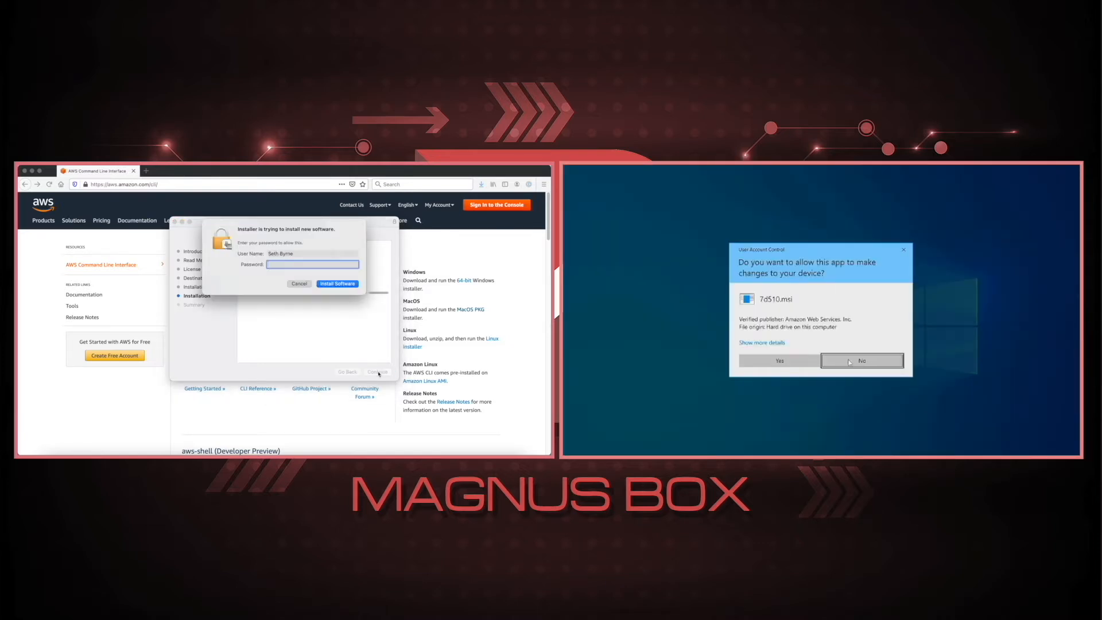
- Authorize the Windows installation, enter the account password for the macOS one, and close both installers once they finish
left_click(806, 361)
type("****")
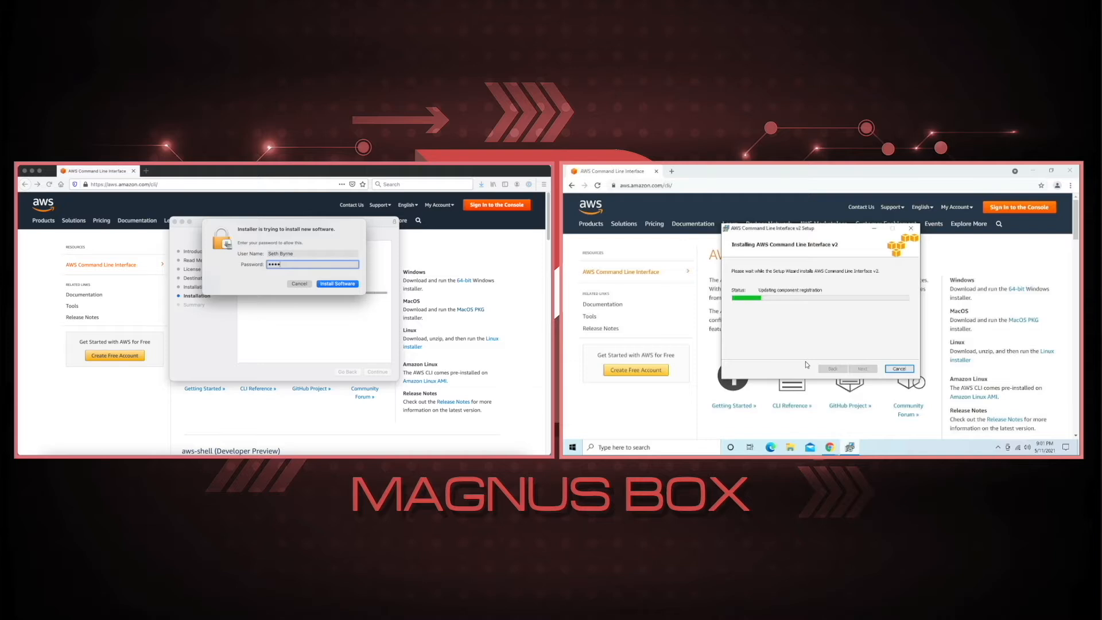
key("Return")
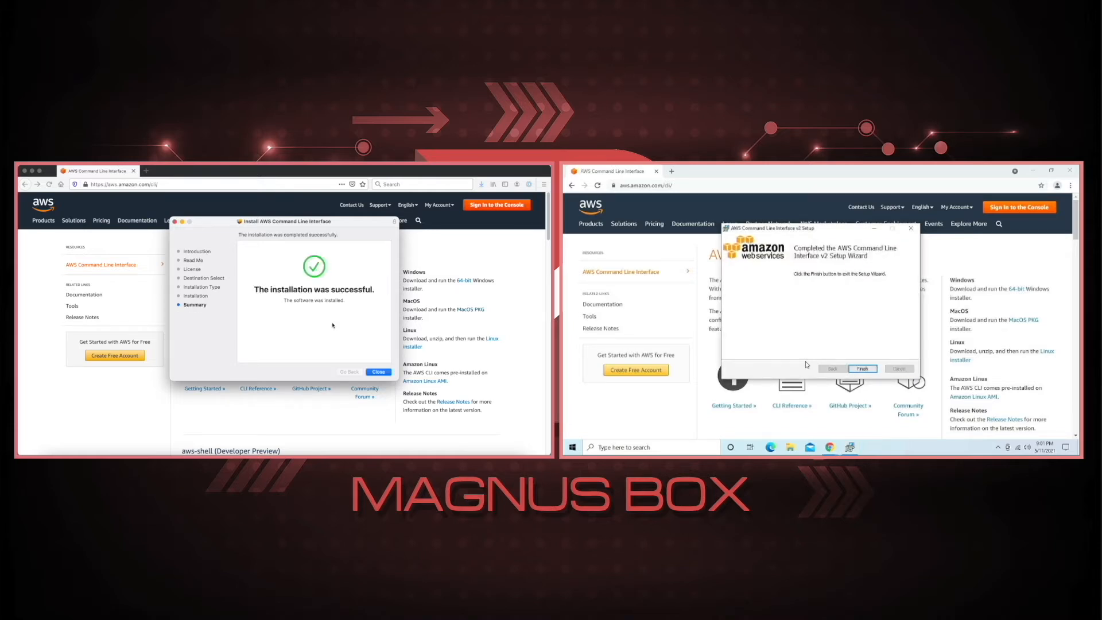
left_click(864, 369)
left_click(377, 372)
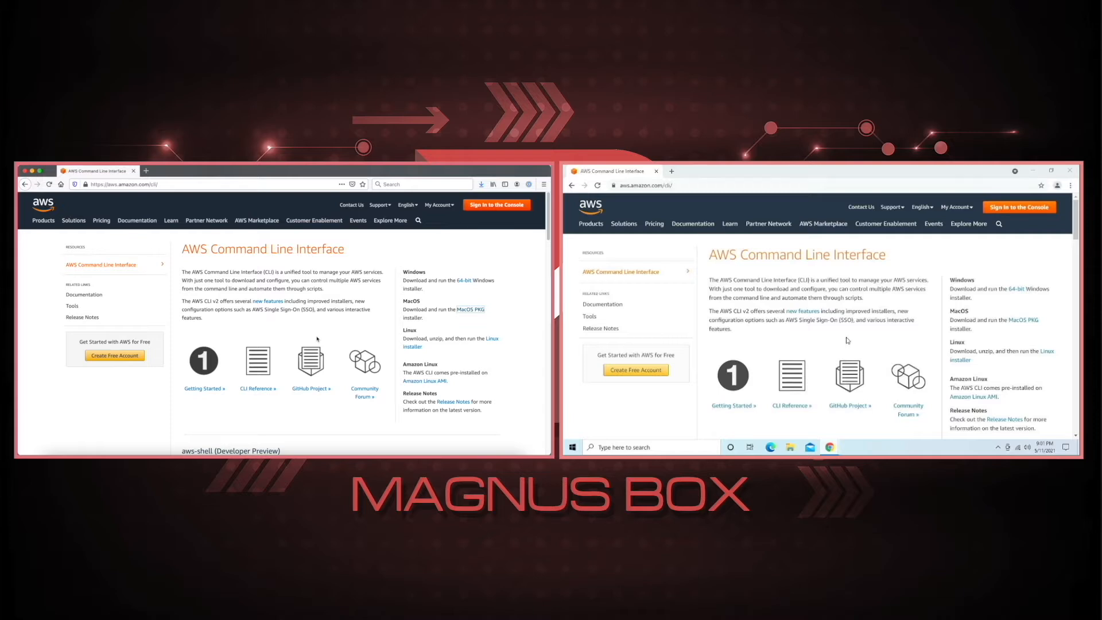
- Open Command Prompt on the Windows machine and Terminal on the Mac
key("super")
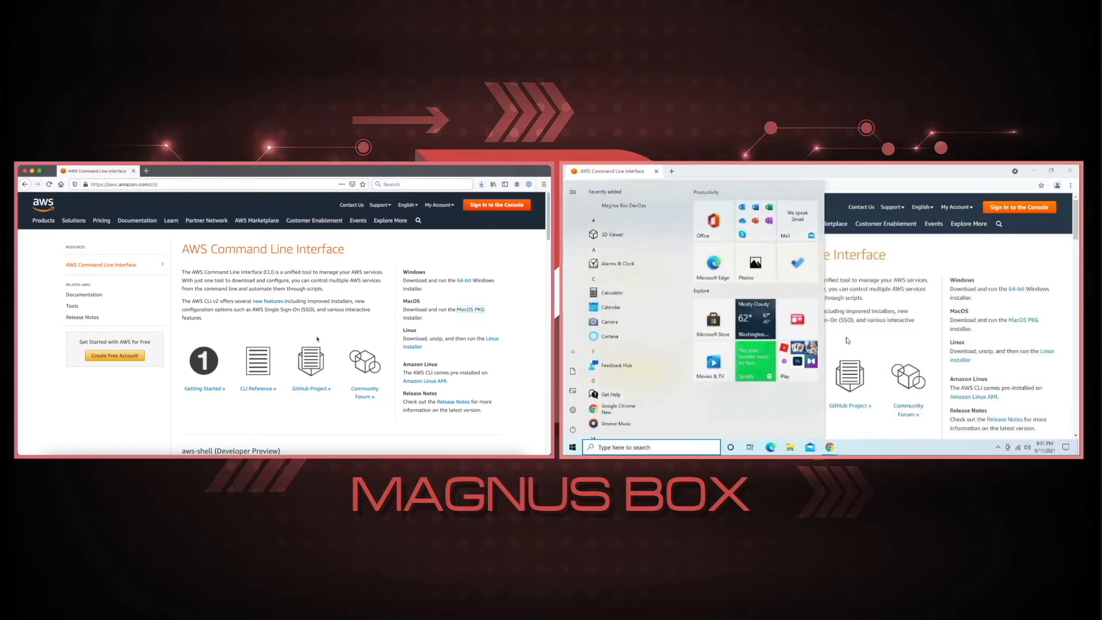
type("cmd")
key("super+space")
type("terminal")
key("Return")
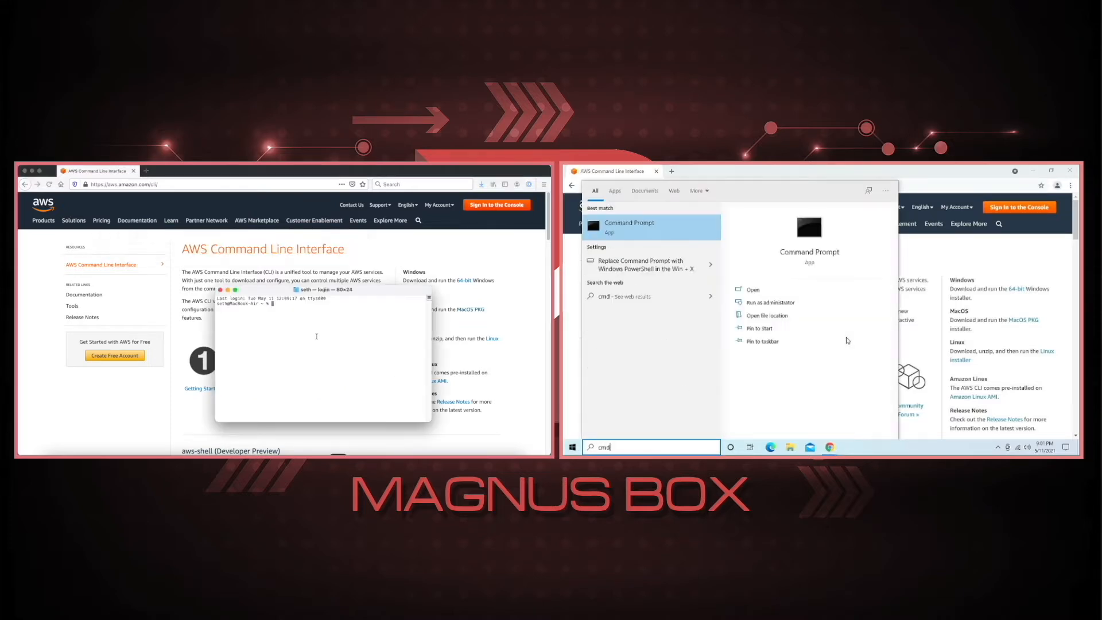
key("Return")
- Check the installed AWS CLI version with aws --version in both Terminal and Command Prompt
type("awss --")
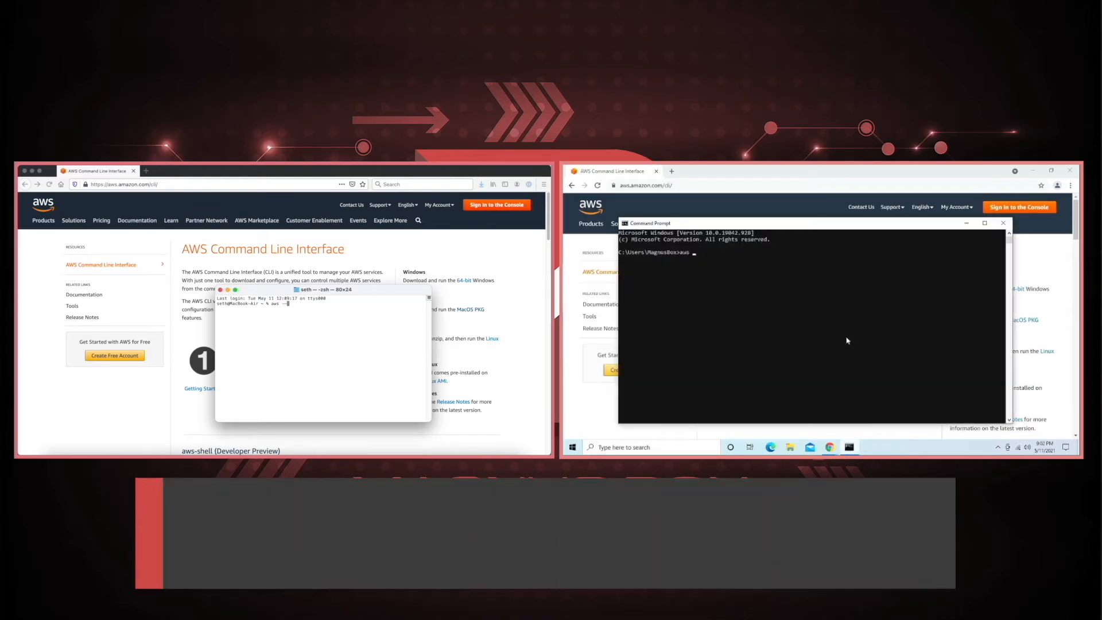
type("--verversion")
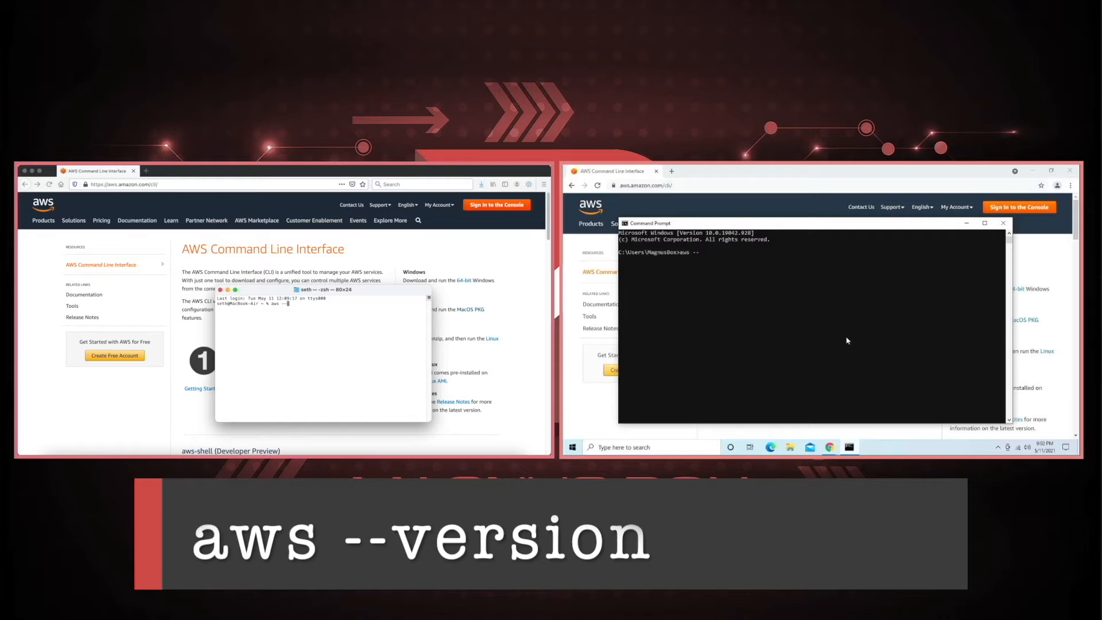
type("sion")
key("Return")
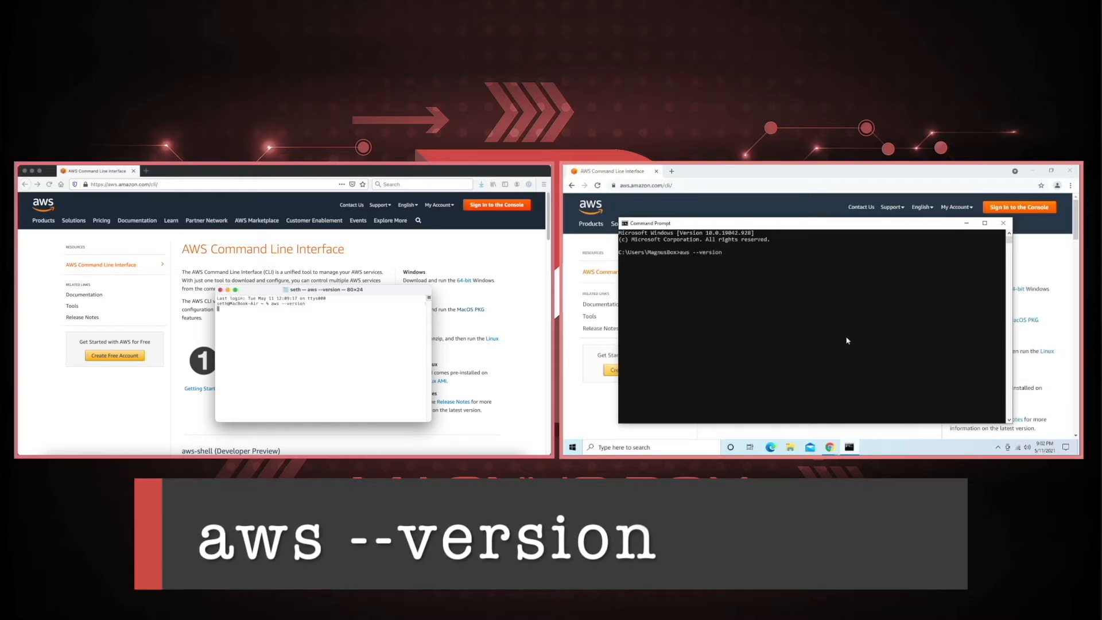
key("Return")
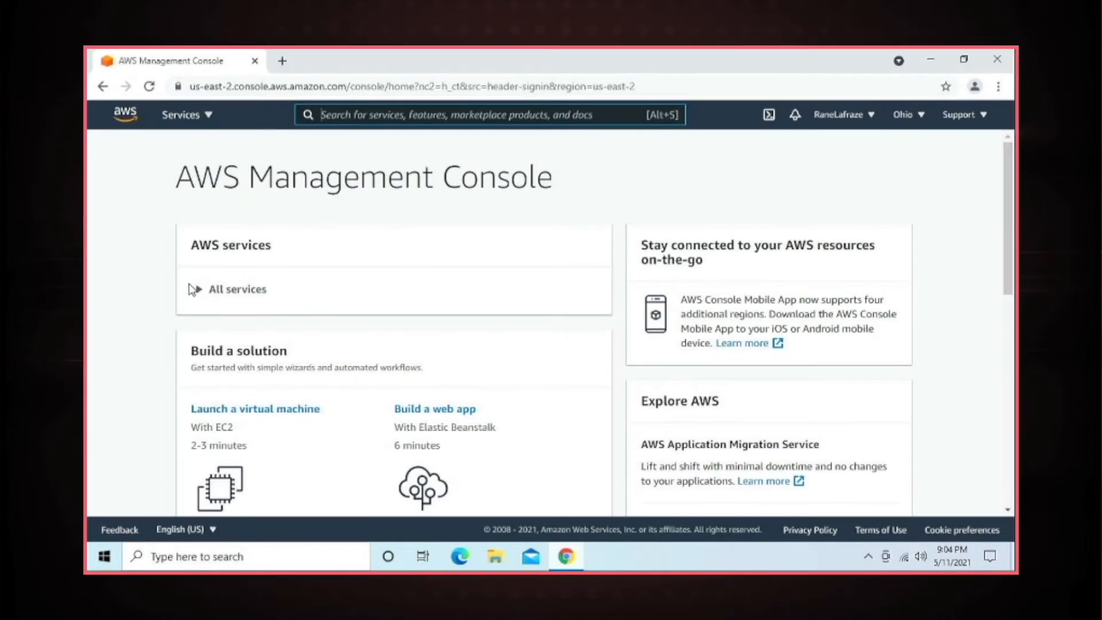
- Open the IAM service from the full list of AWS services, under Security, Identity, & Compliance
left_click(195, 296)
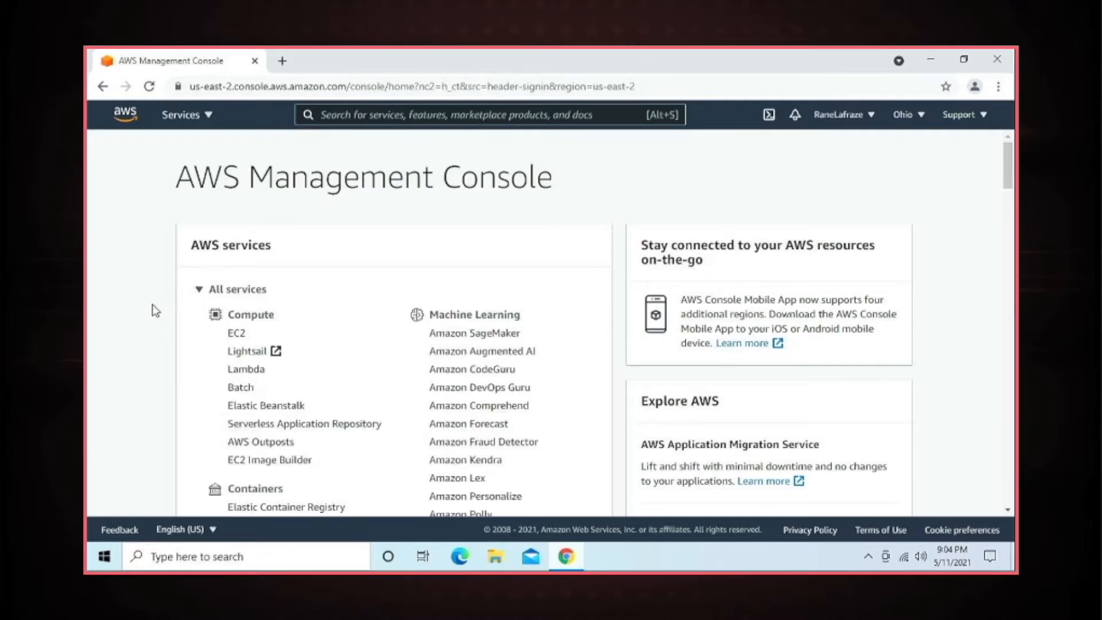
scroll(152, 305, "down", 4)
scroll(152, 305, "down", 5)
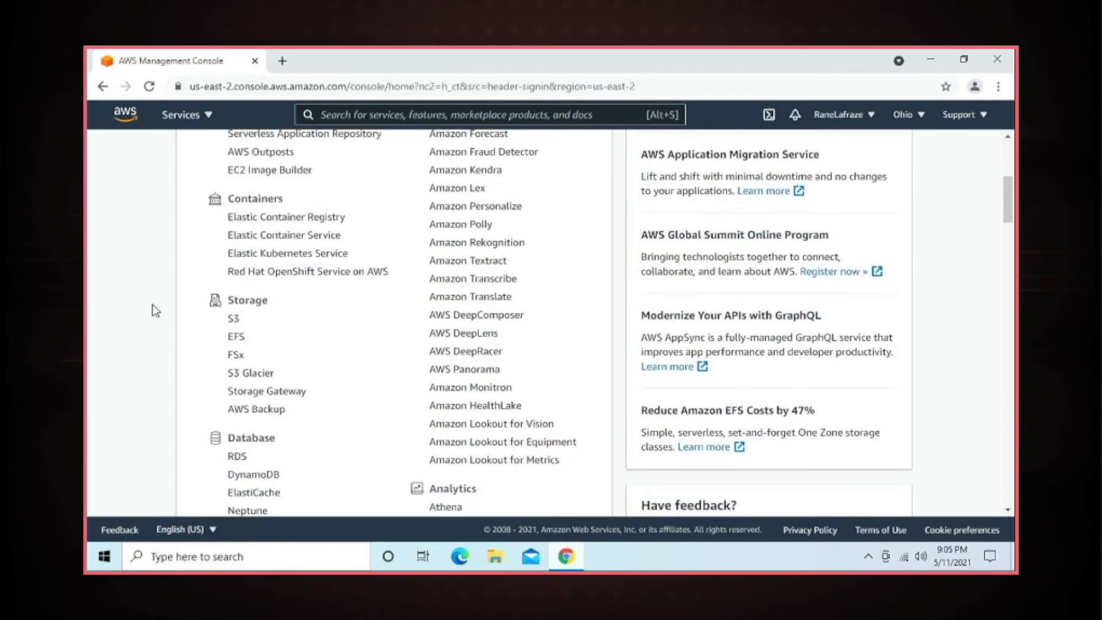
scroll(152, 305, "down", 2)
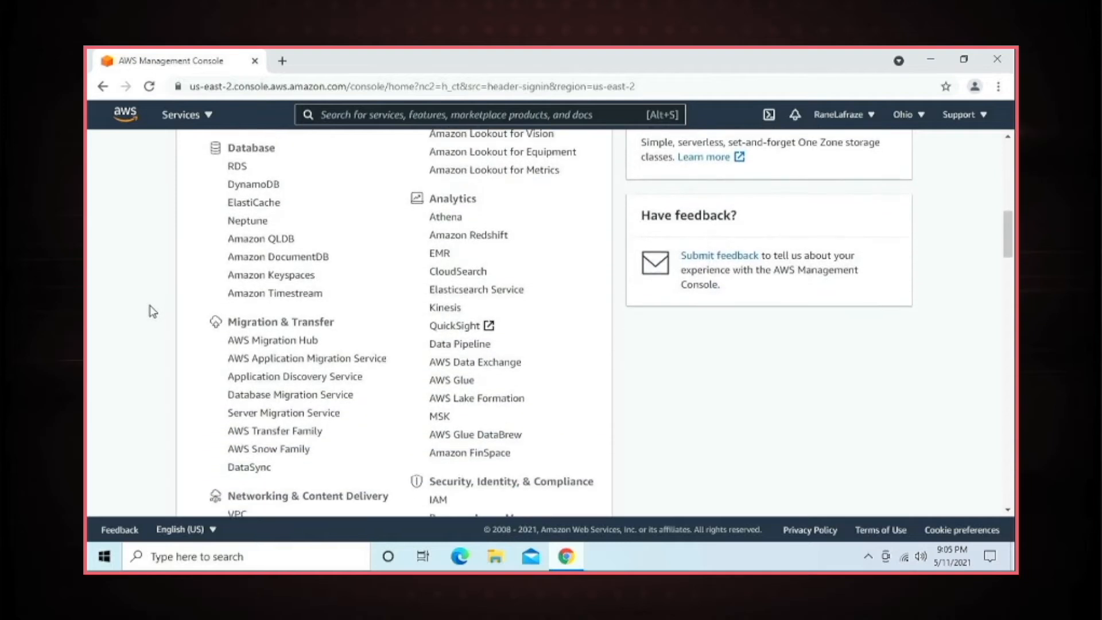
scroll(150, 311, "down", 1)
scroll(151, 312, "down", 3)
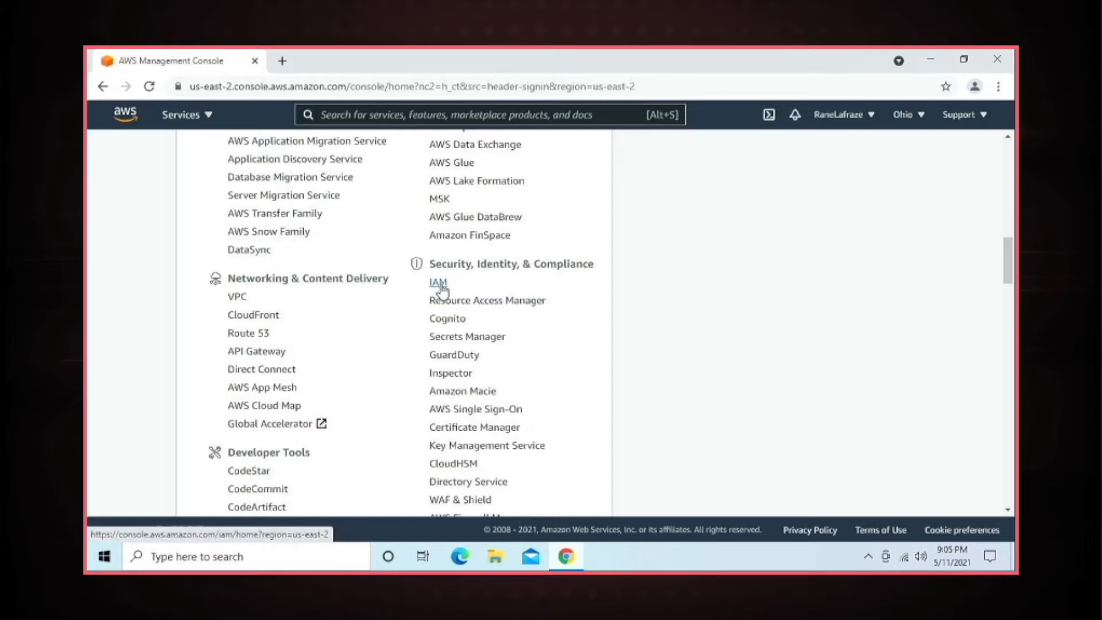
left_click(439, 284)
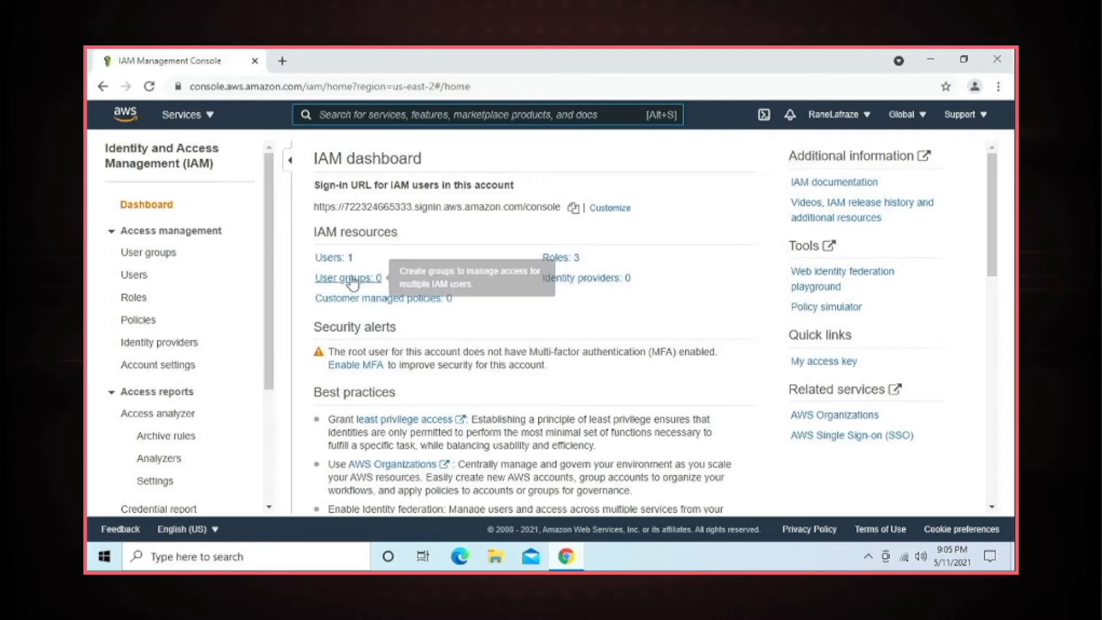
- Start adding an IAM user named MB-Disk-Image with programmatic access
left_click(342, 259)
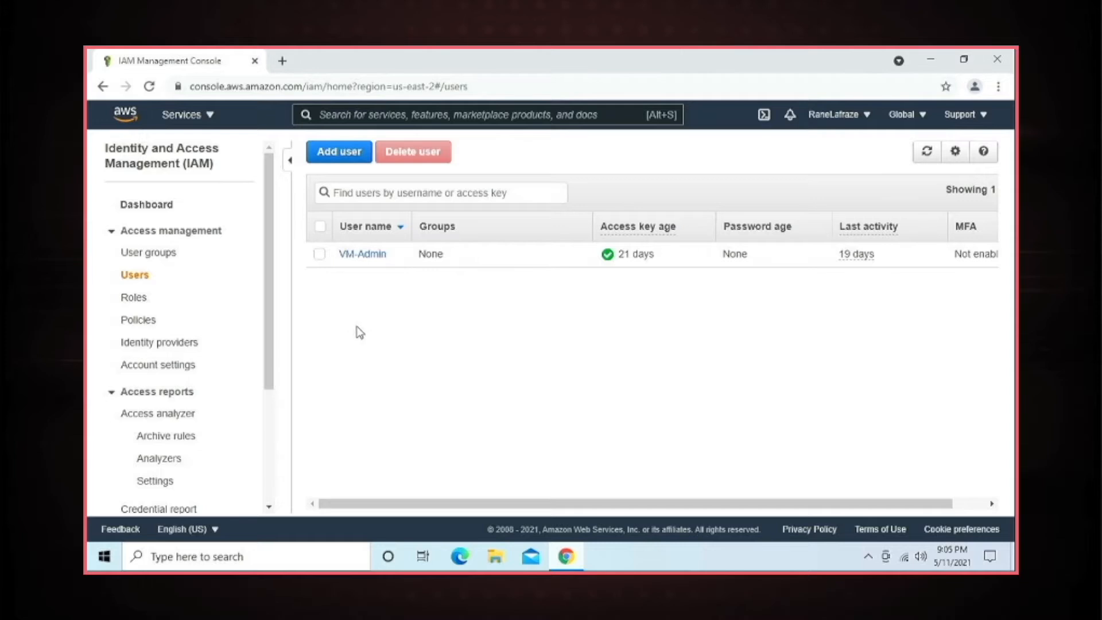
left_click(347, 159)
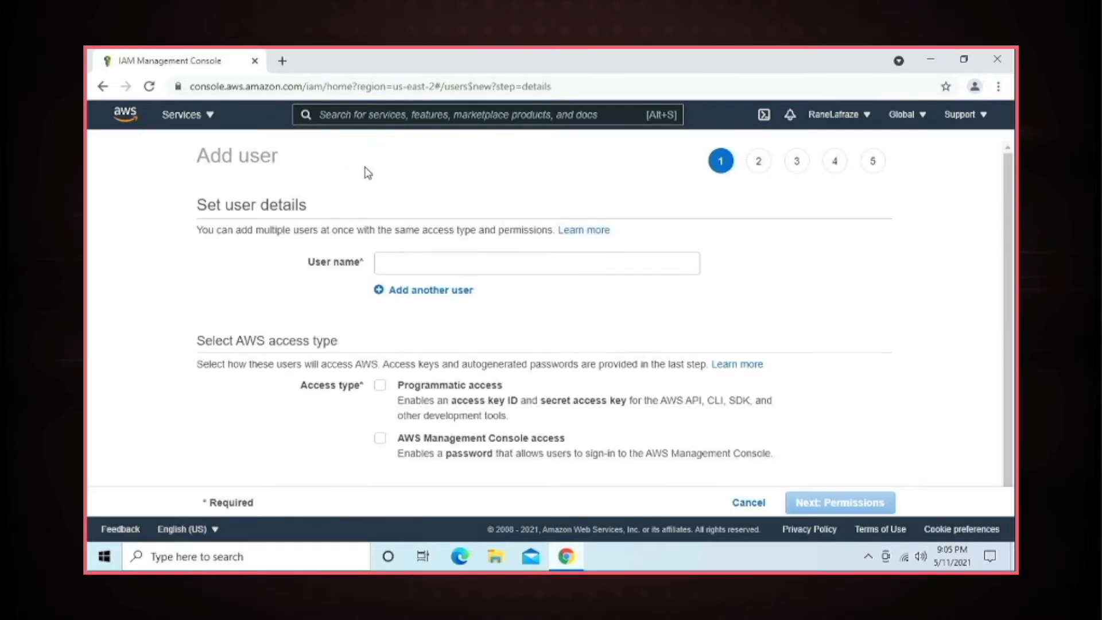
left_click(434, 264)
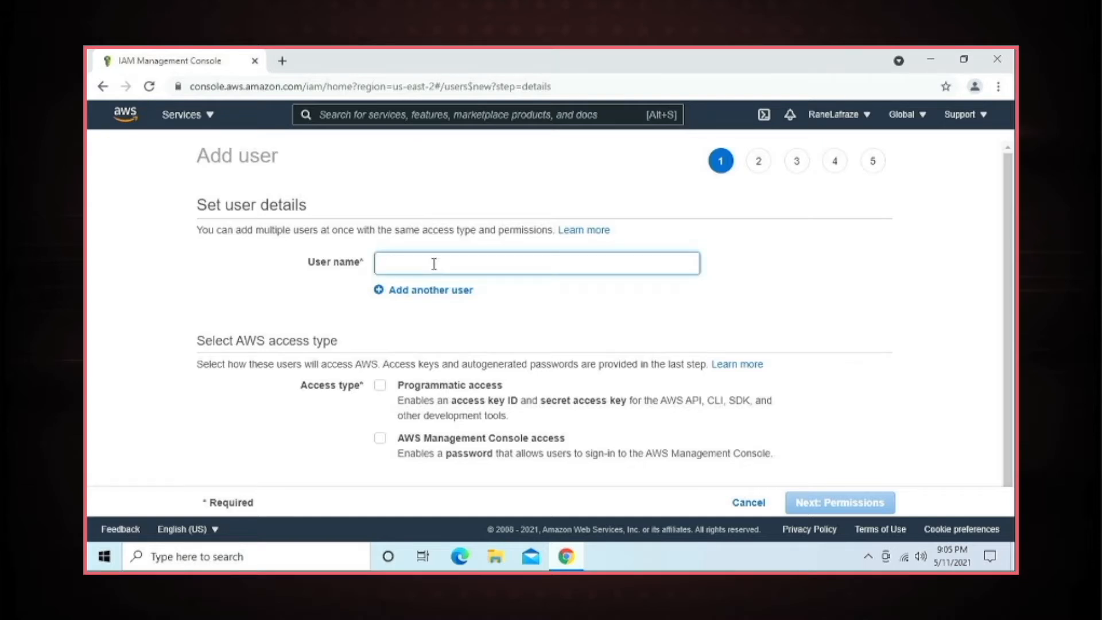
type("MB-Disk")
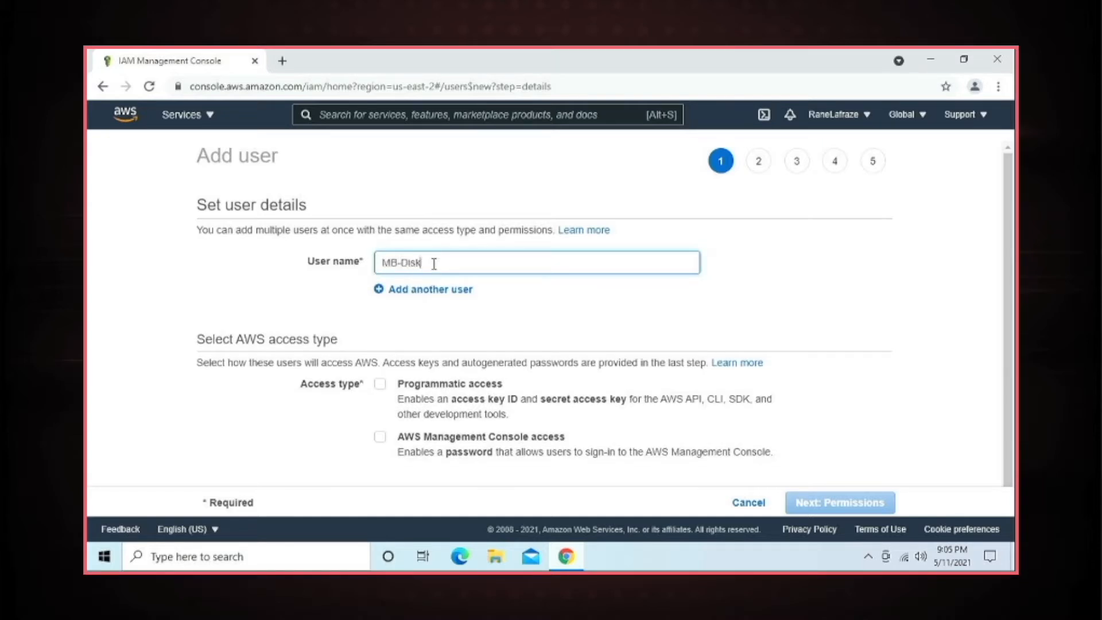
type("-Image")
scroll(409, 275, "down", 1)
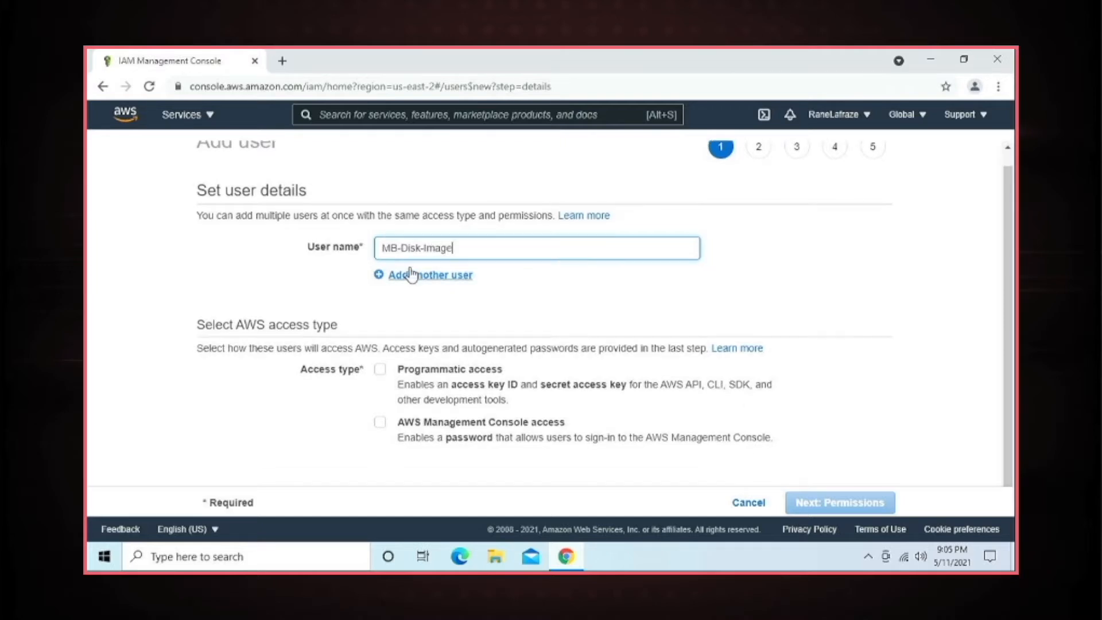
left_click(381, 370)
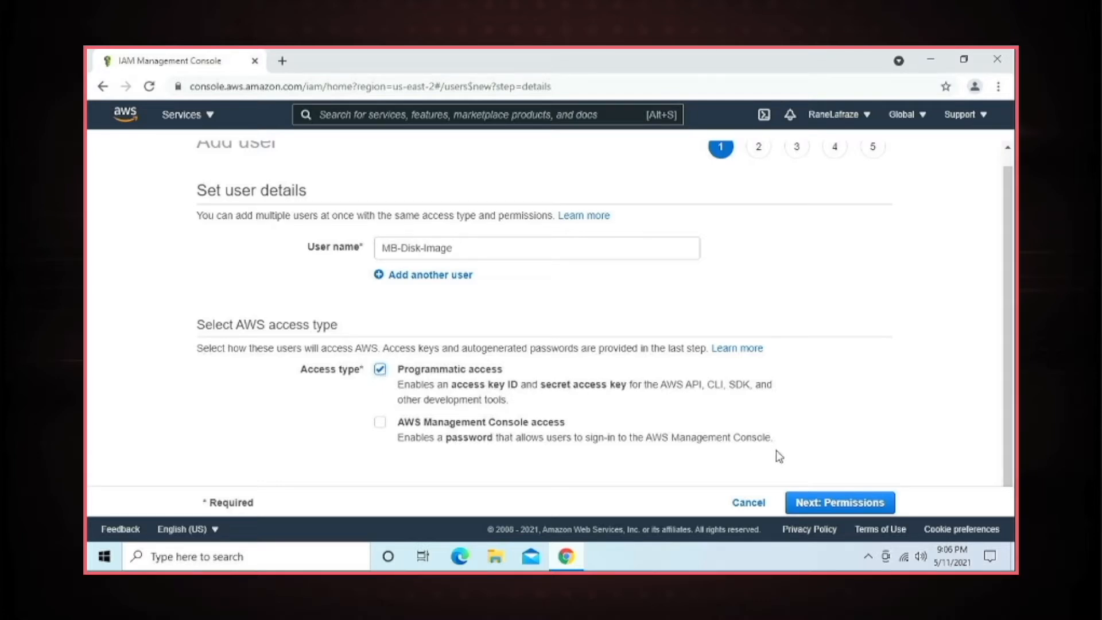
- Attach the existing policies AdministratorAccess, AdministratorAccess-Amplify and AdministratorAccess-AWSElasticBeanstalk directly to the new user
left_click(820, 509)
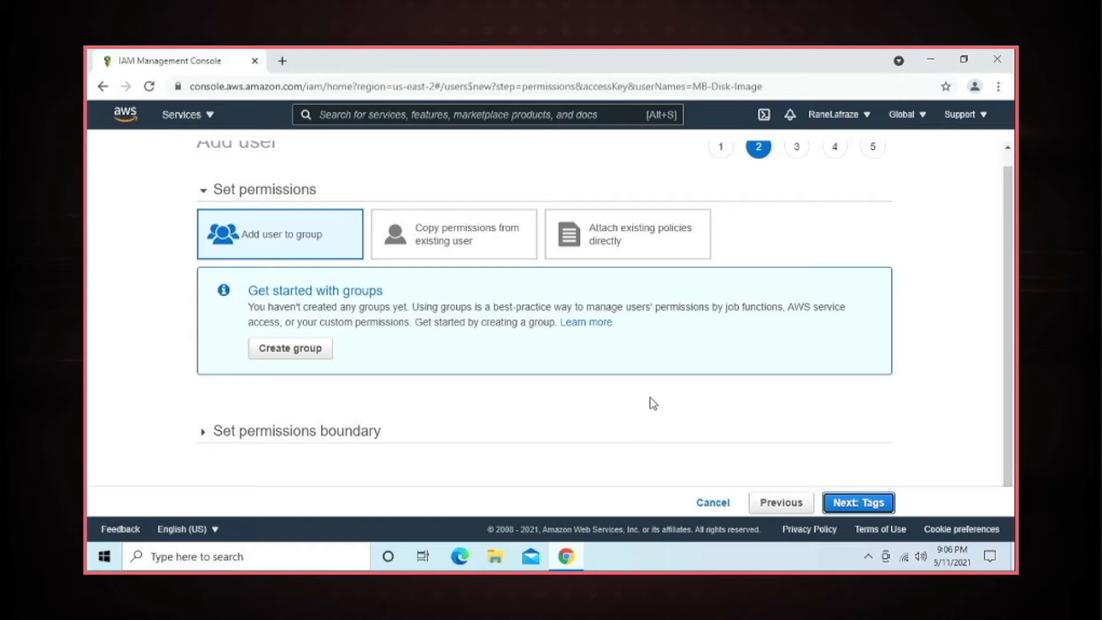
left_click(653, 258)
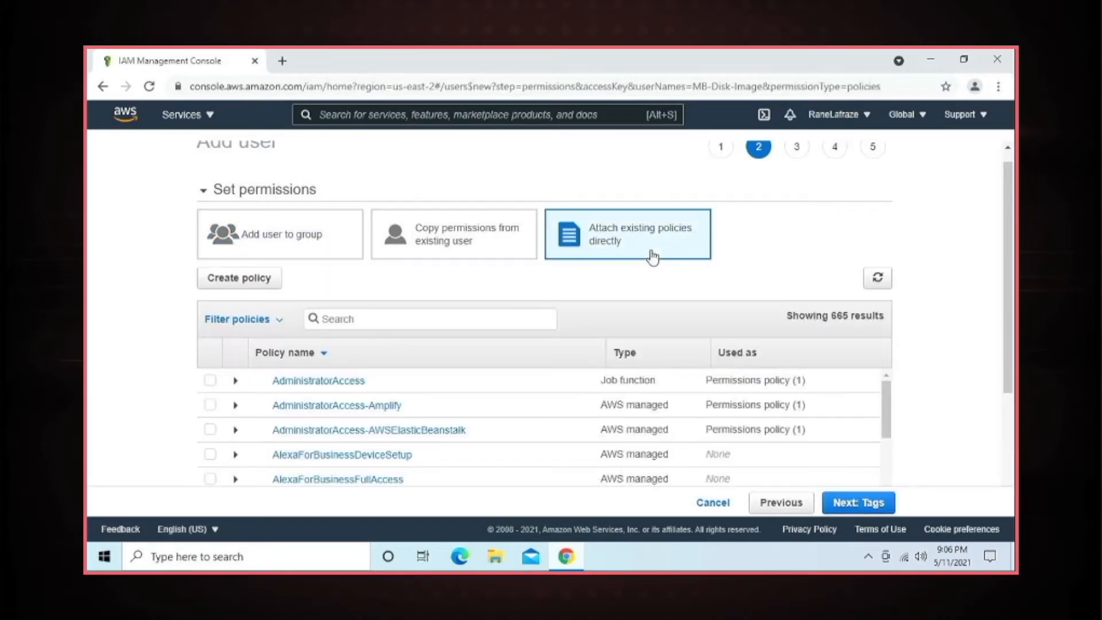
left_click(210, 382)
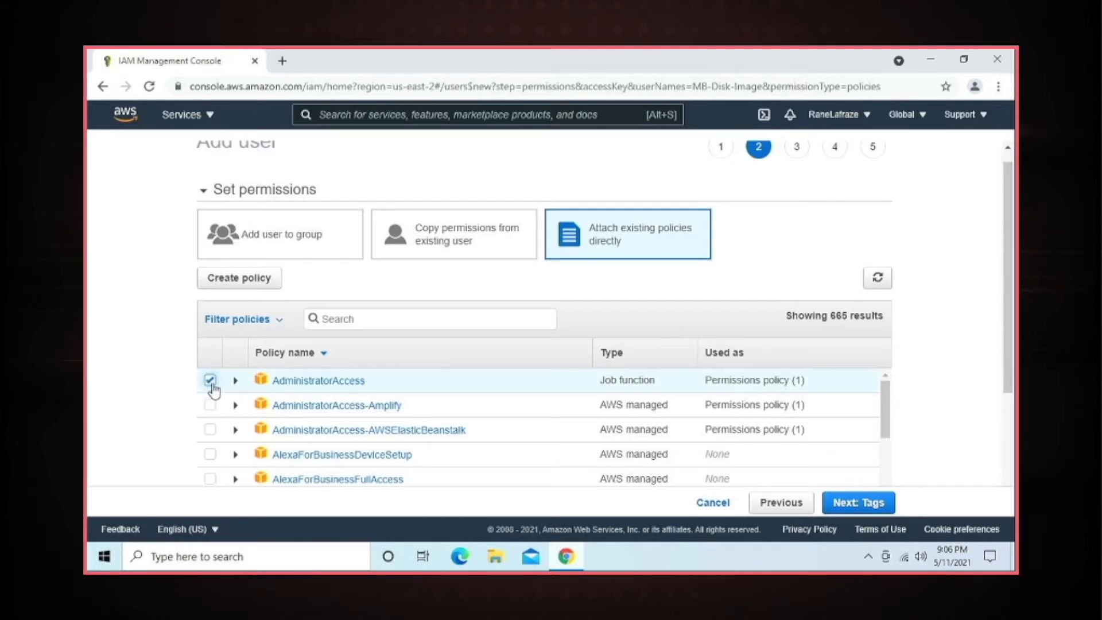
left_click(210, 405)
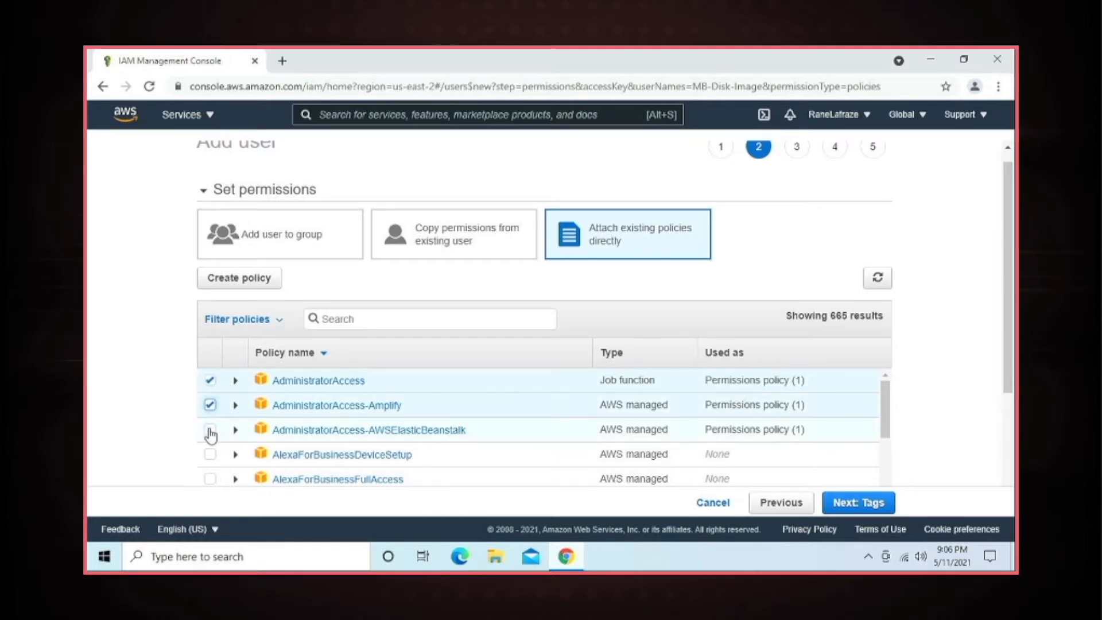
left_click(210, 430)
left_click(847, 505)
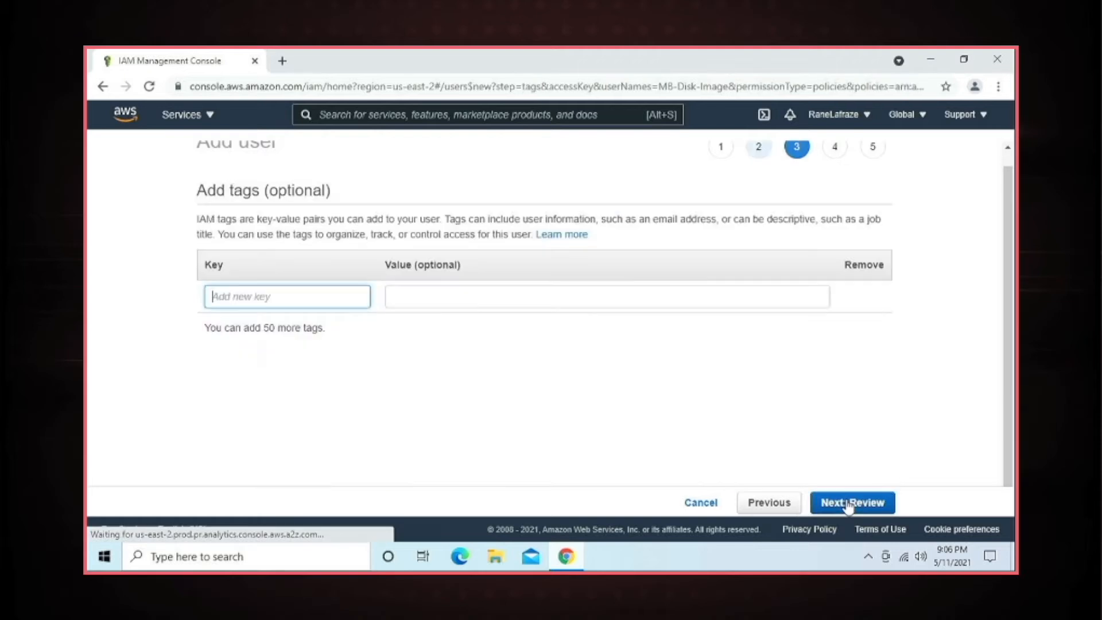
- Create the MB-Disk-Image user without tags and download its credentials as a .csv file
left_click(848, 504)
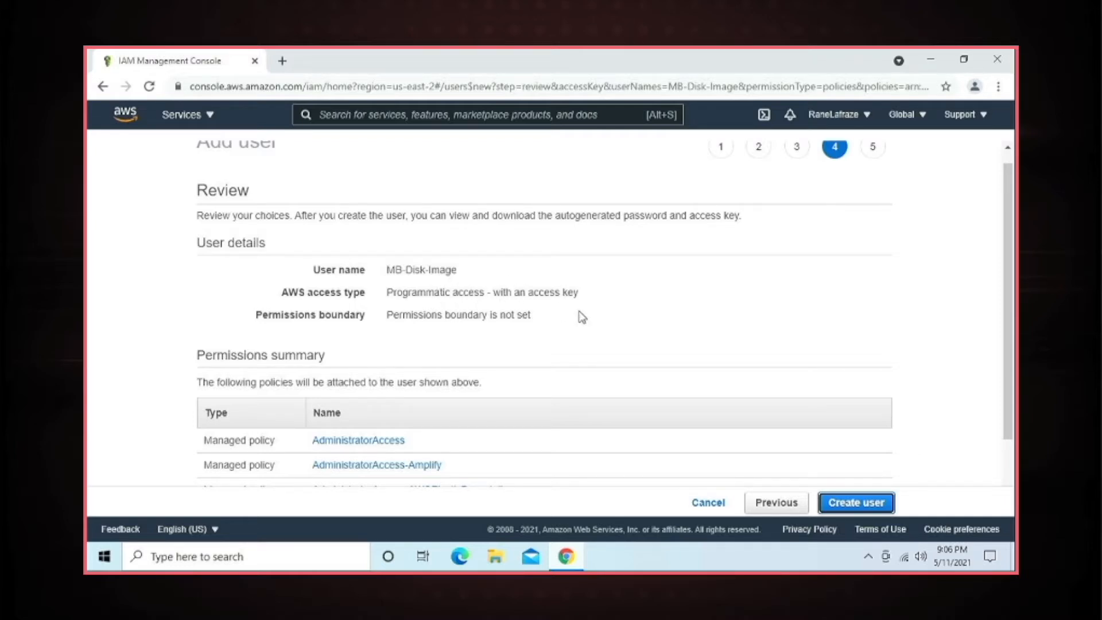
scroll(580, 316, "down", 2)
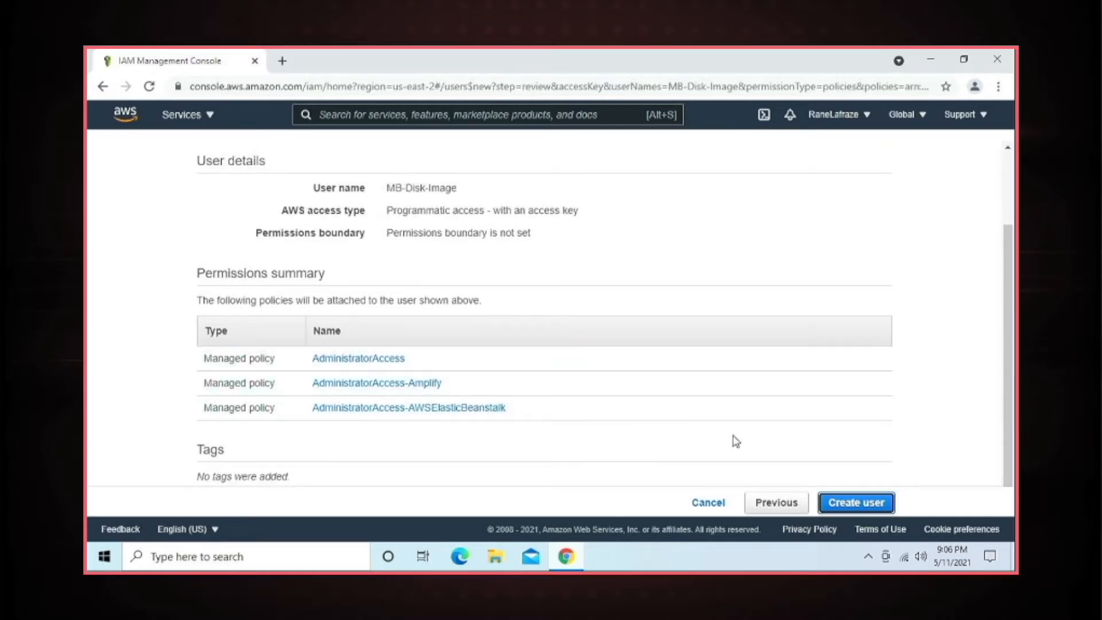
left_click(855, 504)
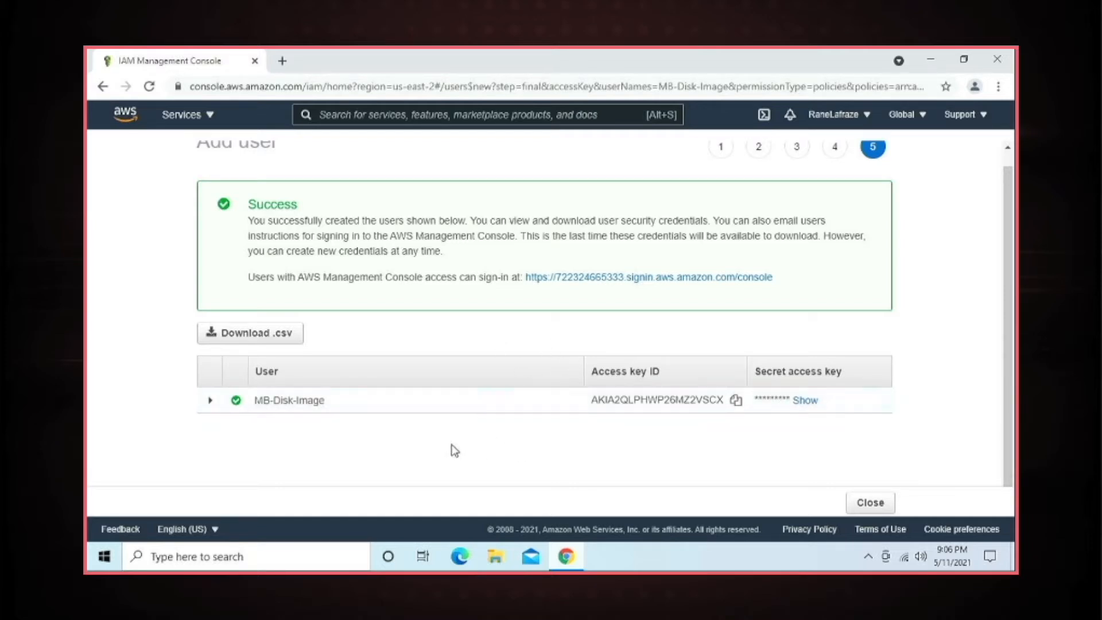
left_click(280, 338)
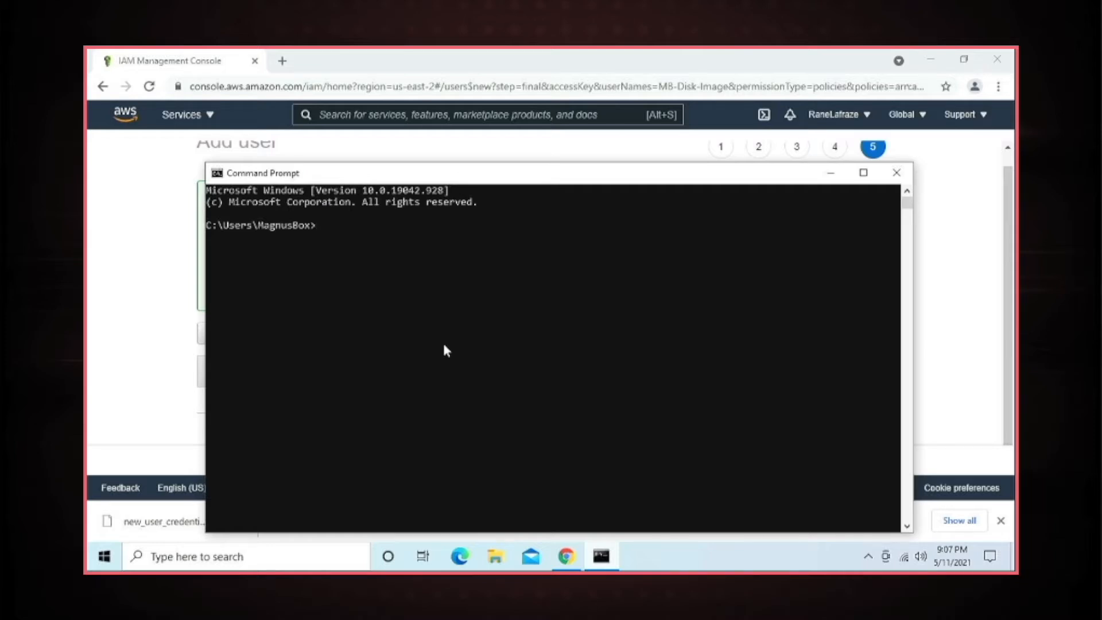
- Run aws configure in Command Prompt
type("aws config")
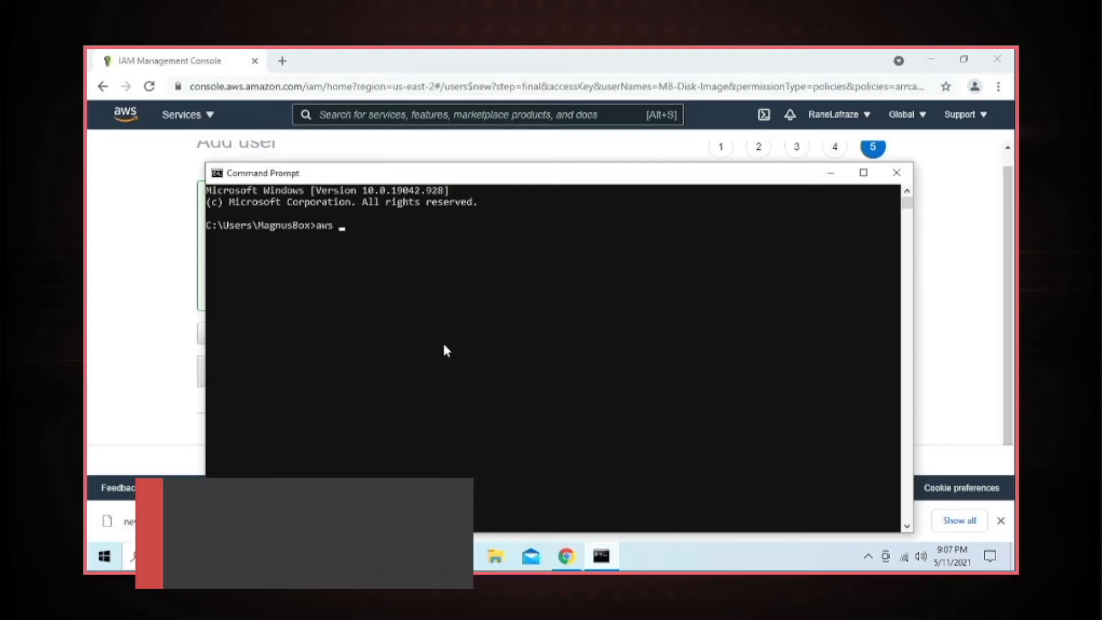
type("ure")
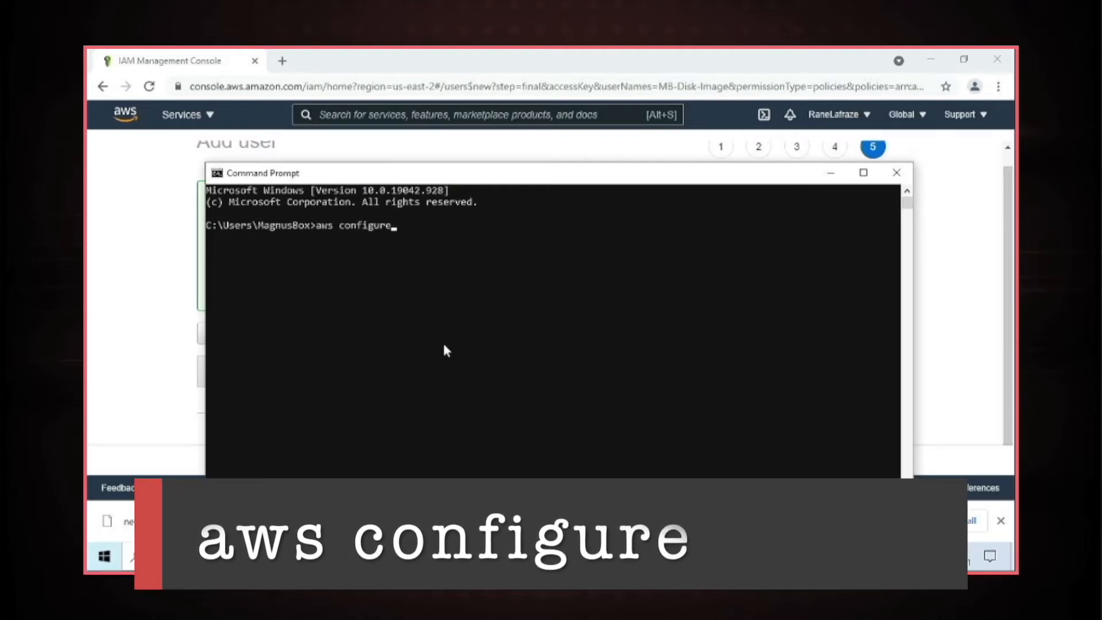
key("Return")
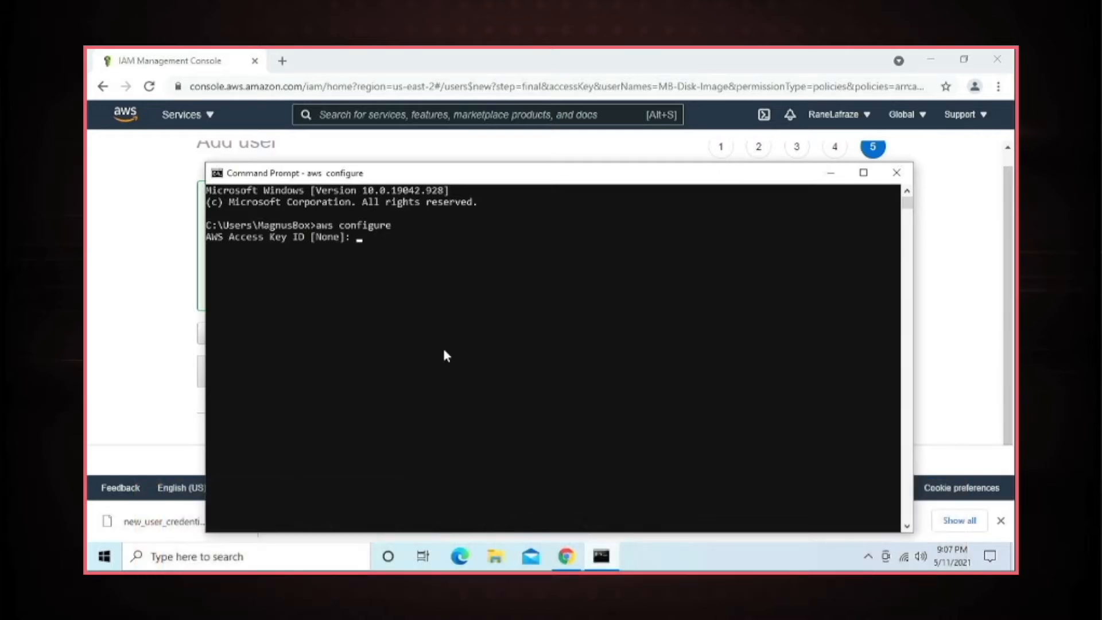
- Copy the new user's access key ID from the IAM console and submit it as the AWS Access Key ID in Command Prompt
left_click(164, 414)
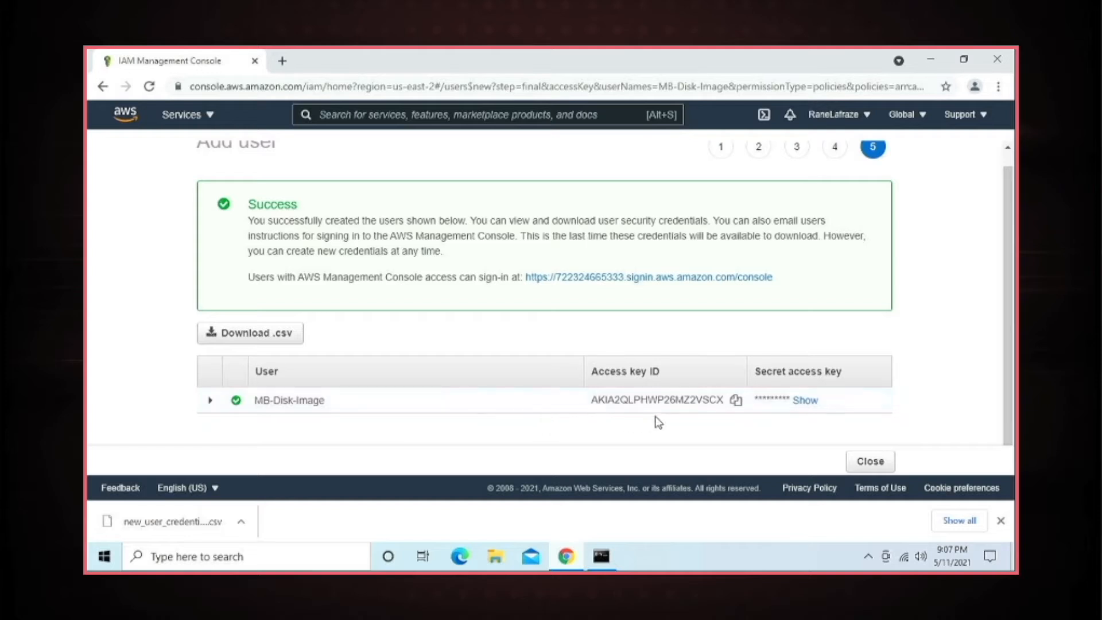
left_click(737, 400)
left_click(601, 555)
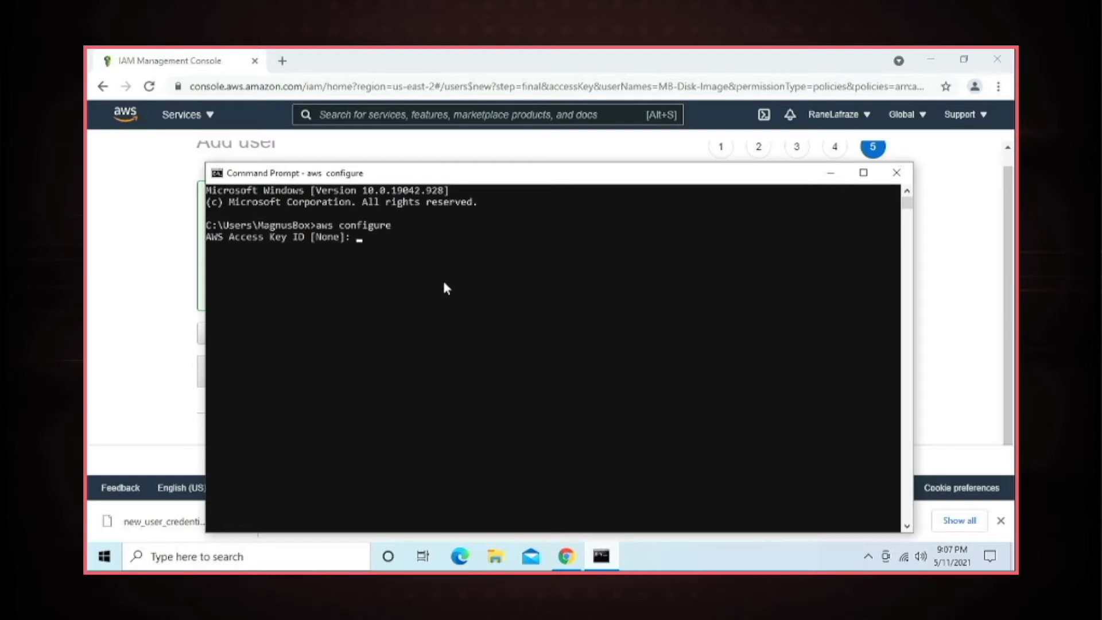
key("ctrl+v")
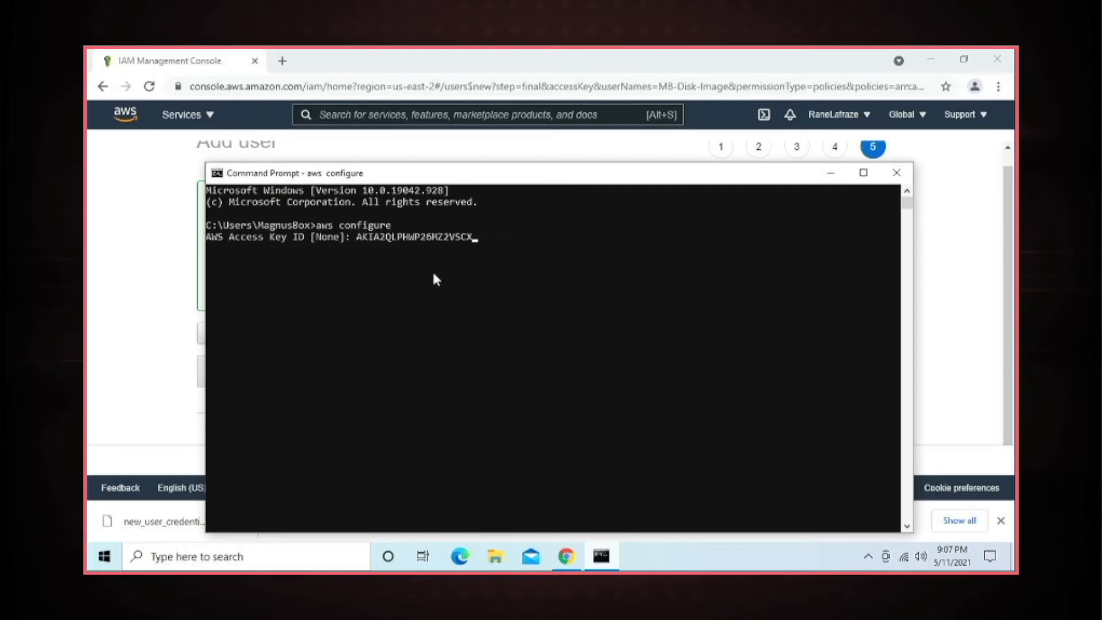
key("Return")
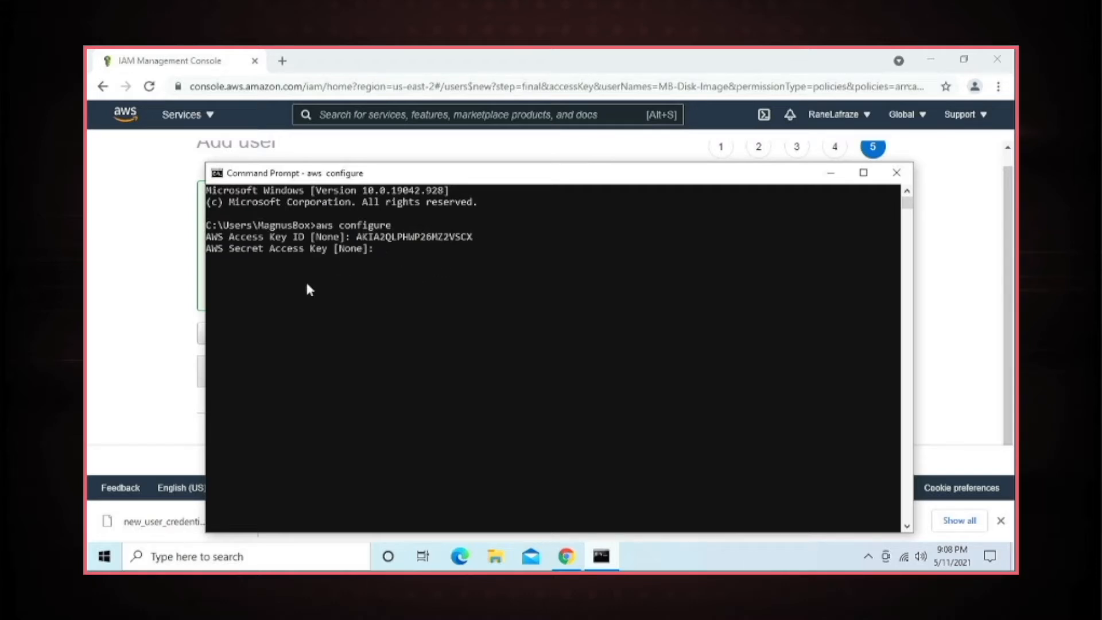
- Reveal and copy the user's secret access key in the IAM console, and submit it as the AWS Secret Access Key in Command Prompt
left_click(146, 372)
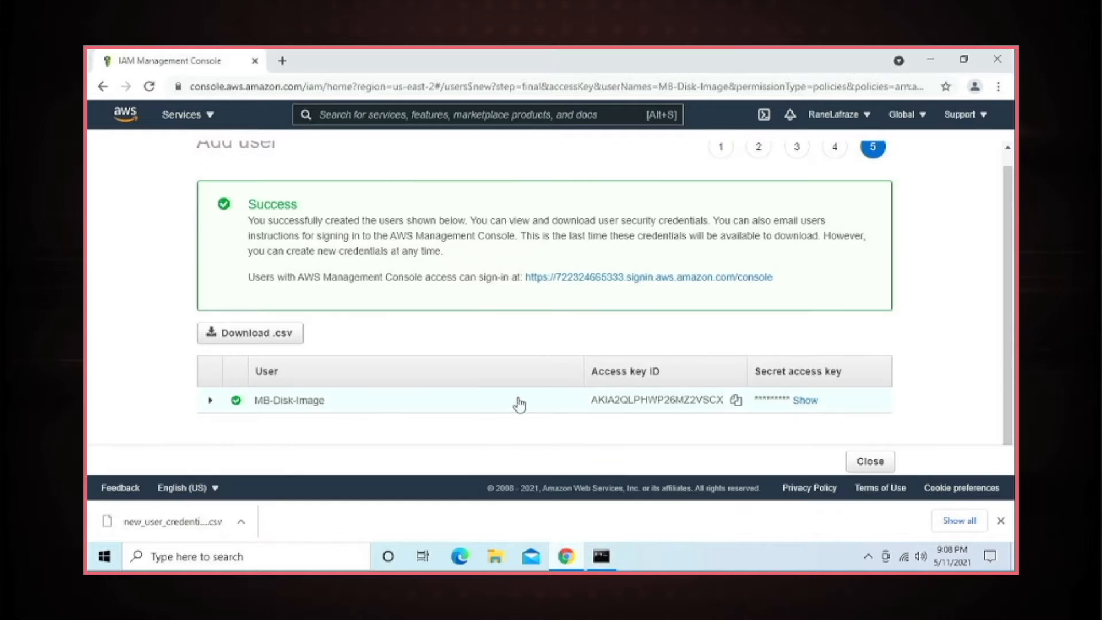
double_click(806, 401)
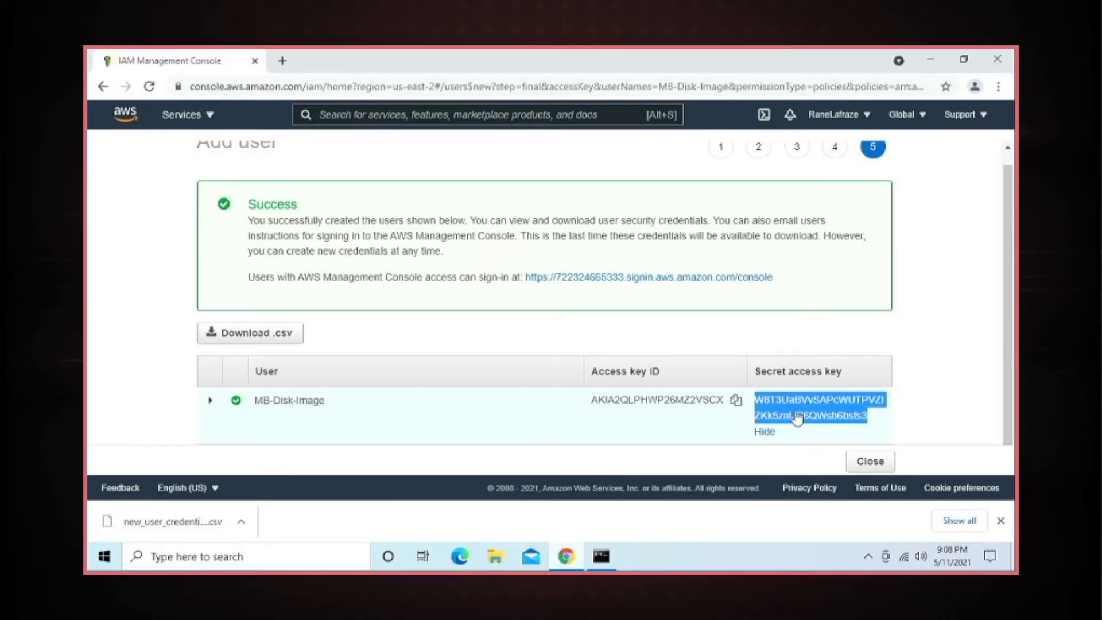
right_click(802, 406)
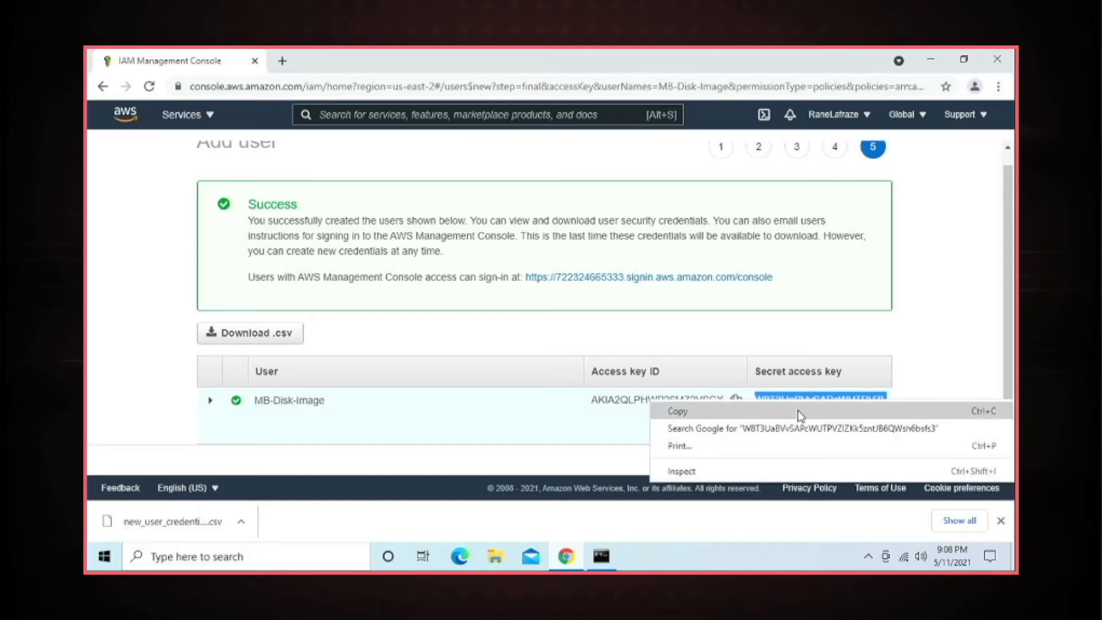
left_click(799, 410)
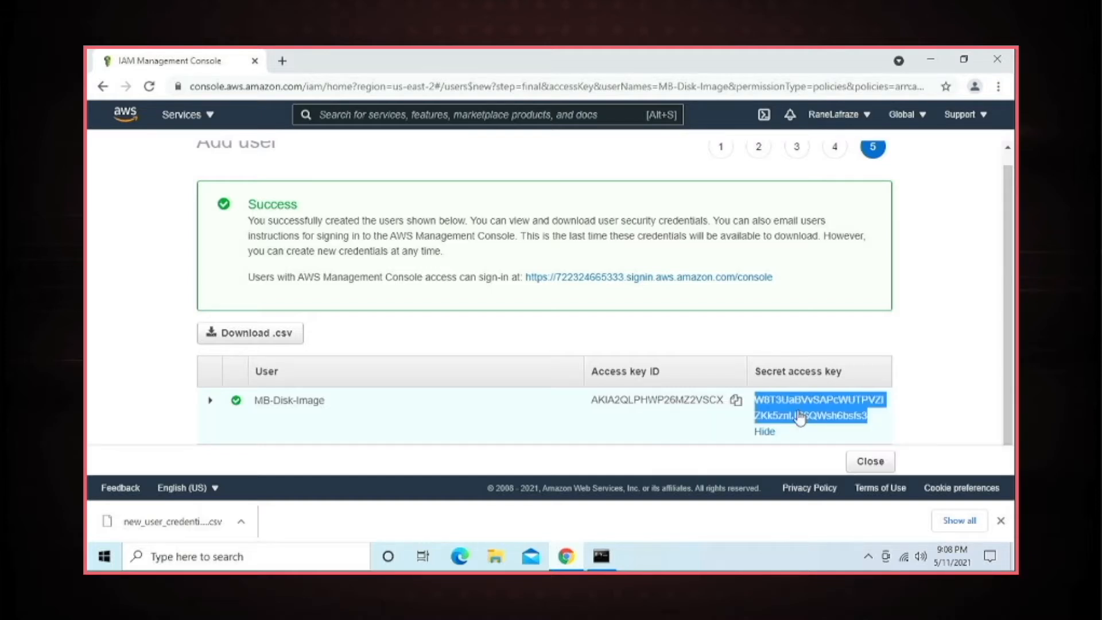
left_click(601, 556)
key("ctrl+v")
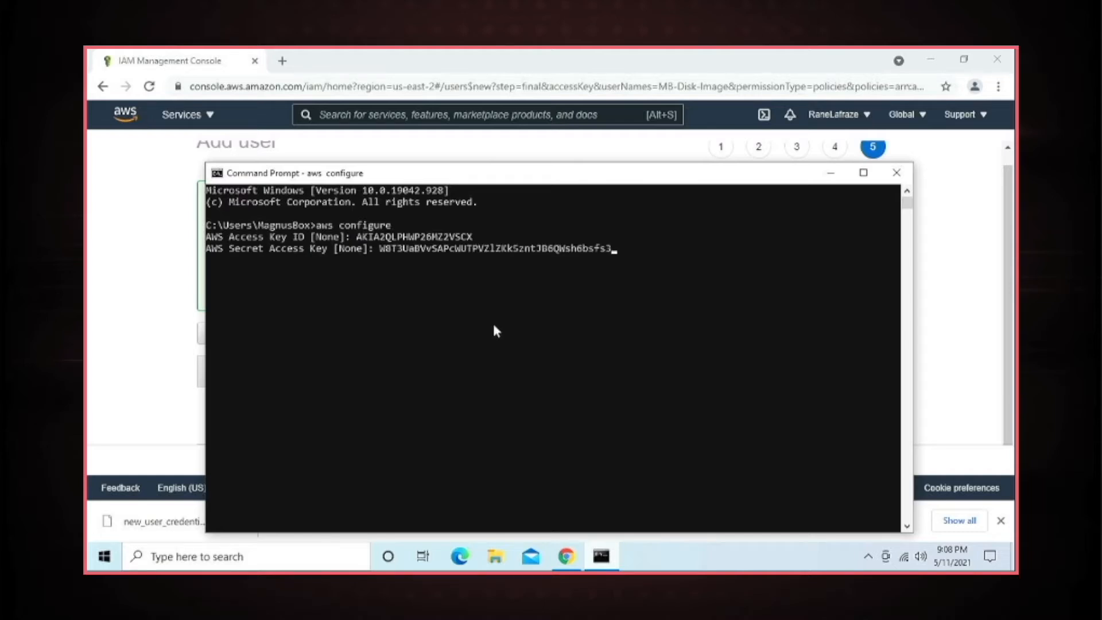
key("Return")
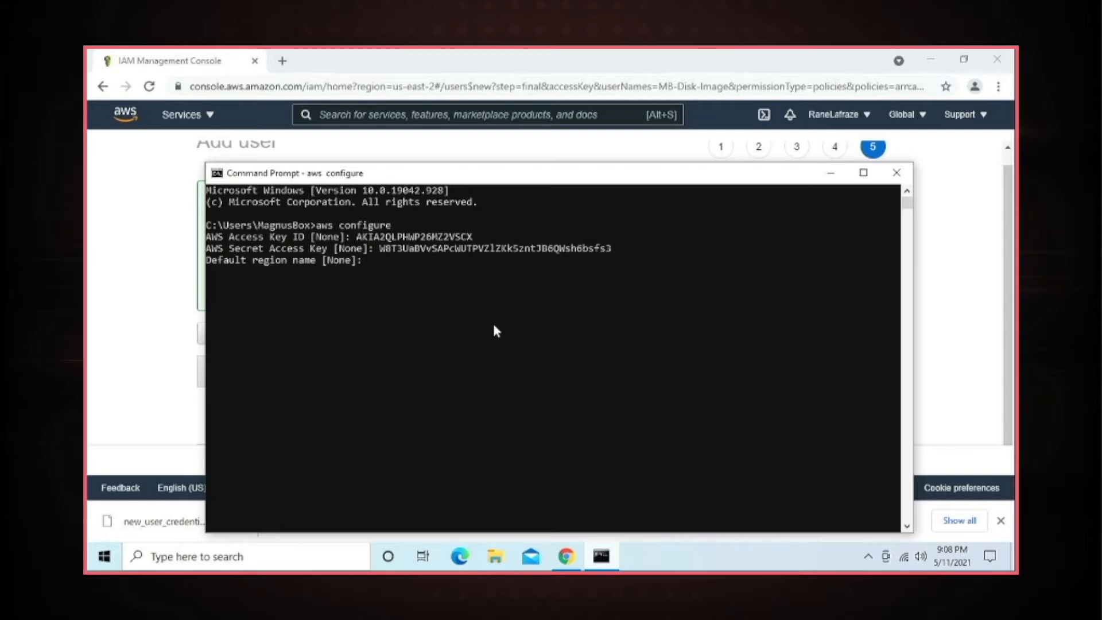
- Leave the default region name empty and set the default output format to json
key("Return")
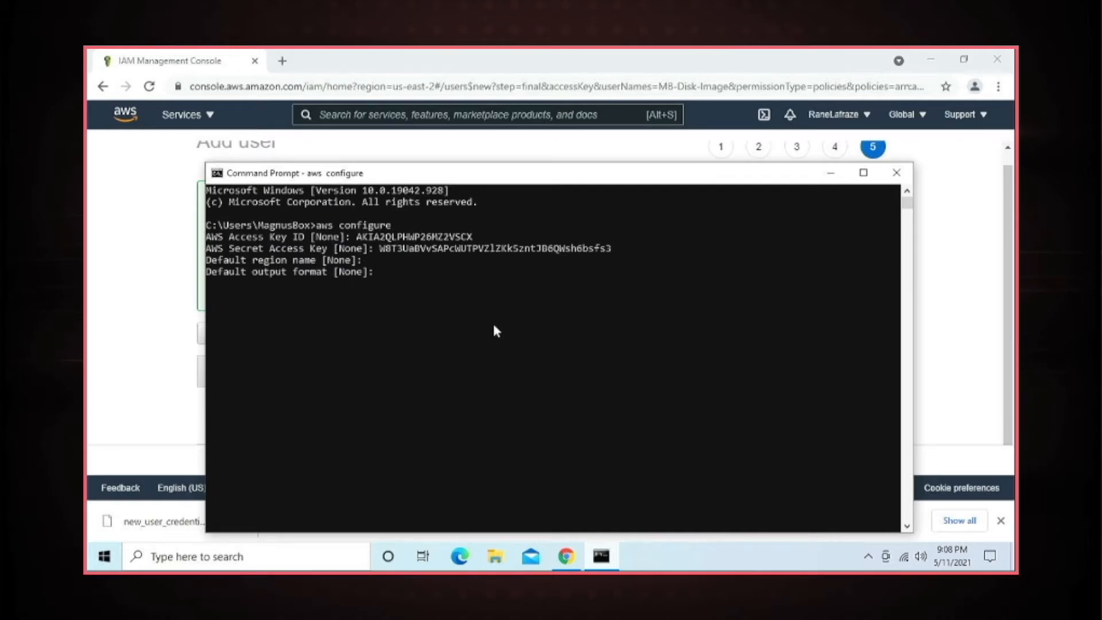
type("json")
key("Return")
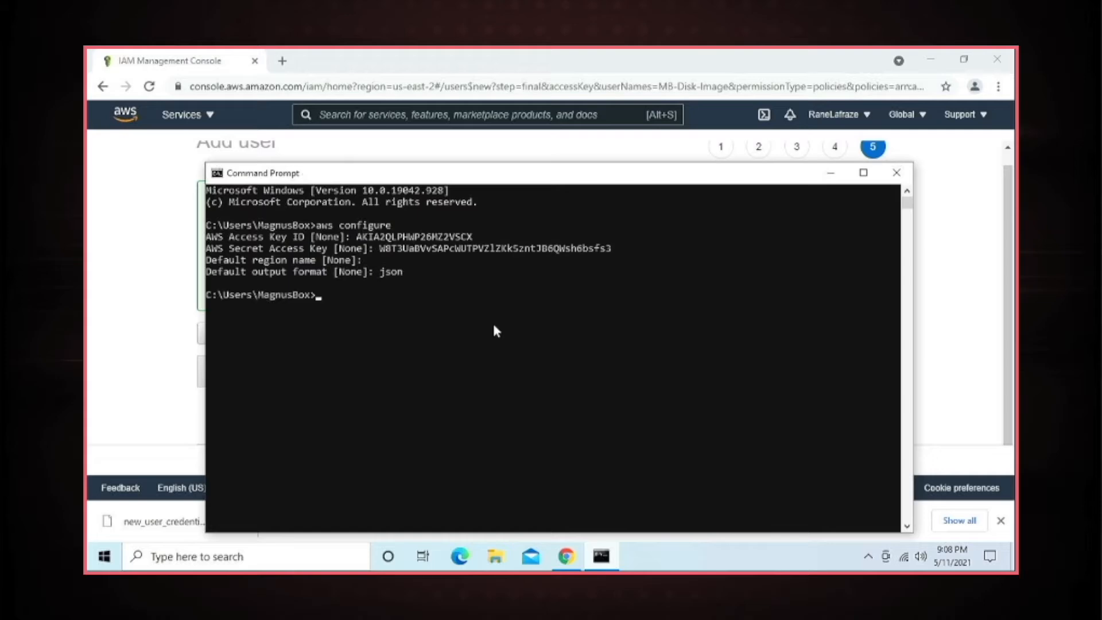